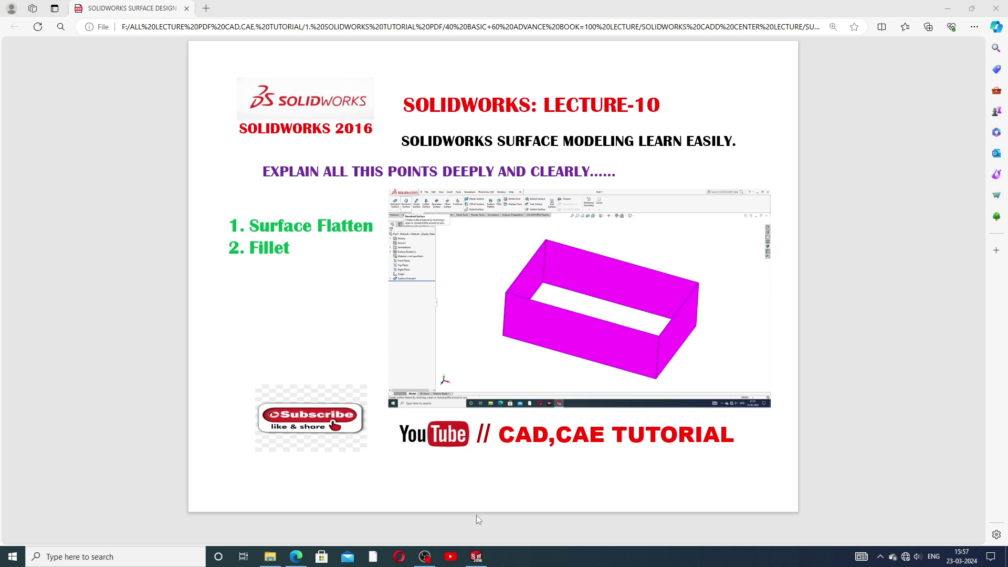
Switch from the lecture PDF in Edge to the empty SOLIDWORKS part, Part1.
left_click(477, 557)
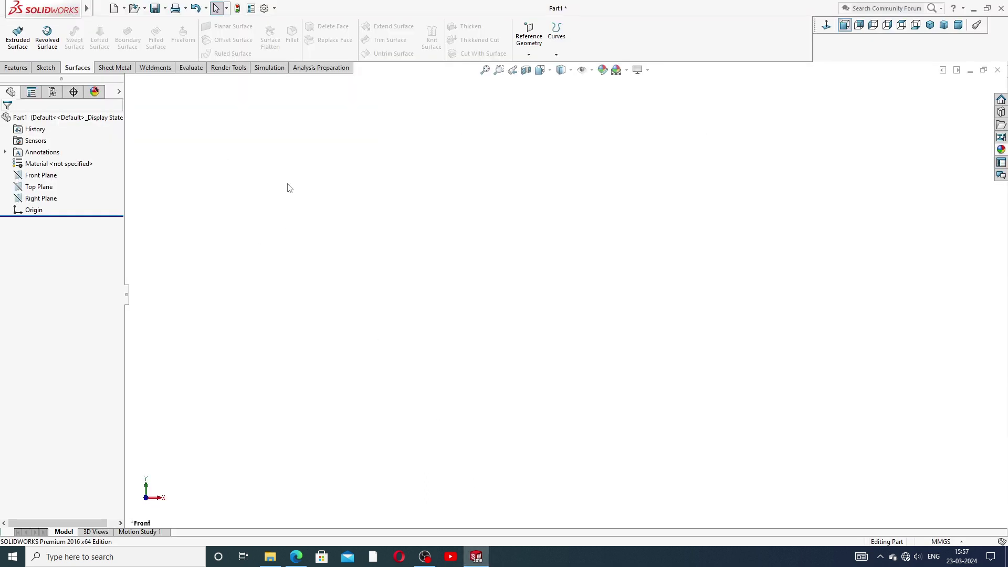
Draw a wavy five-point open spline on the Front Plane.
left_click(41, 177)
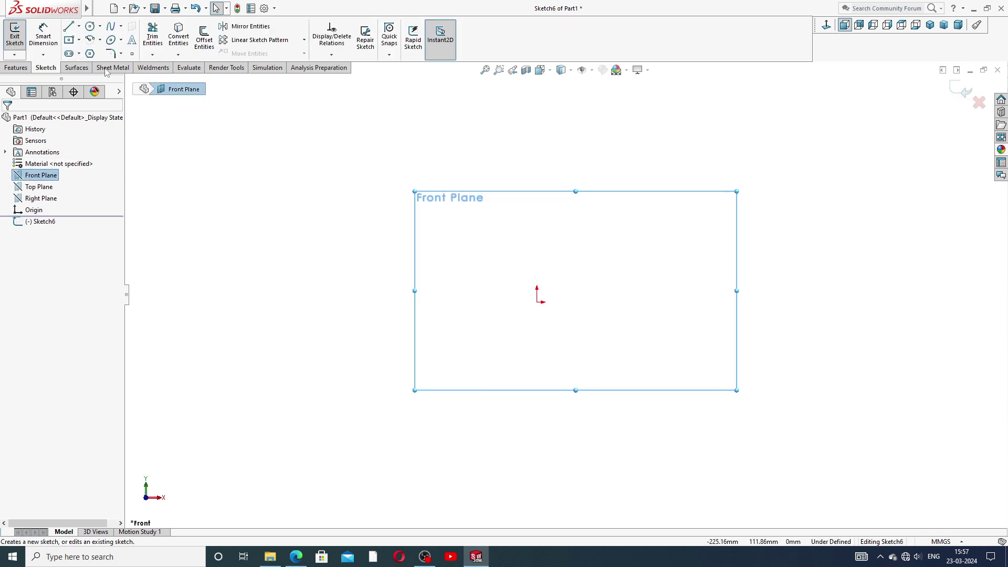
left_click(110, 26)
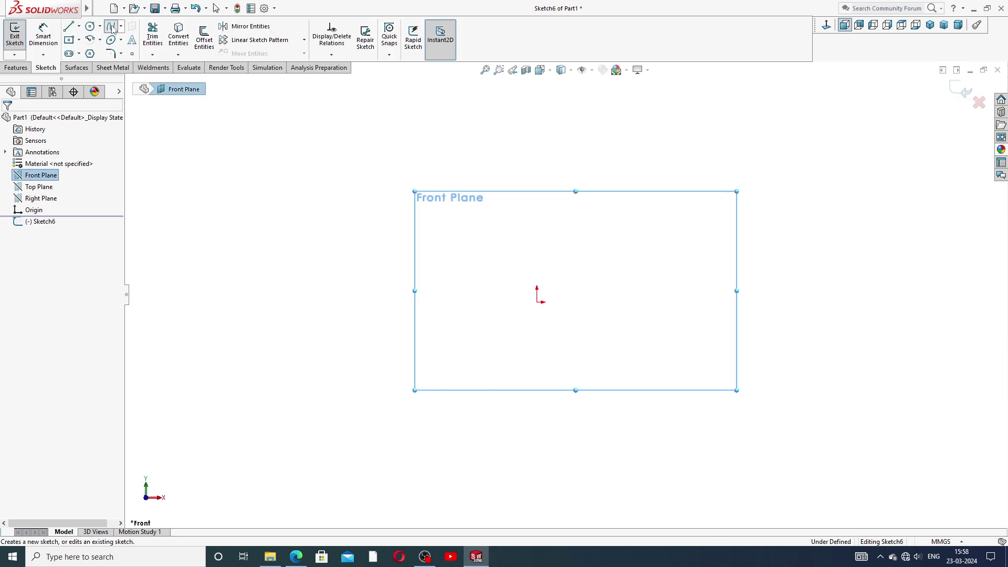
left_click(394, 302)
left_click(519, 302)
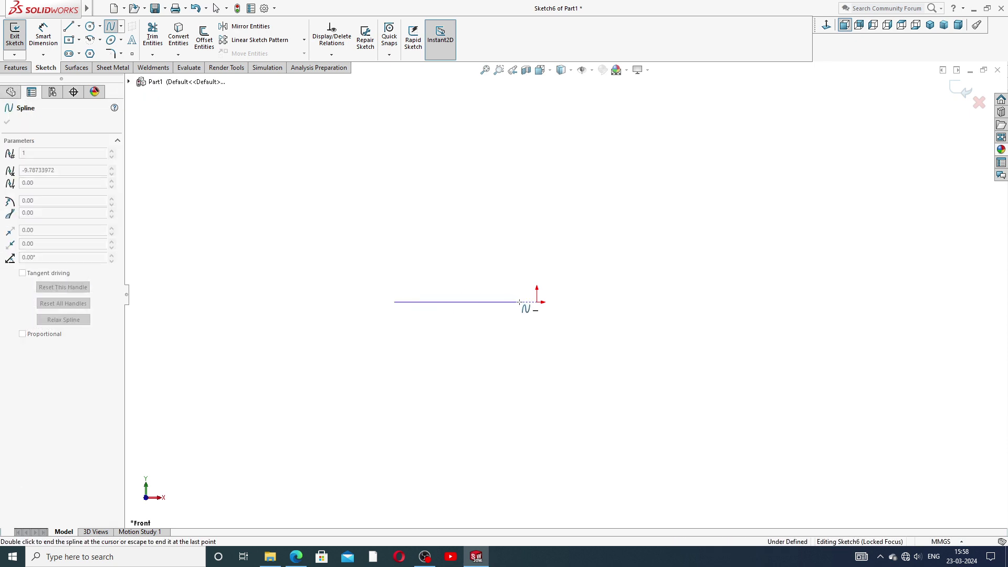
left_click(621, 270)
left_click(705, 296)
double_click(821, 259)
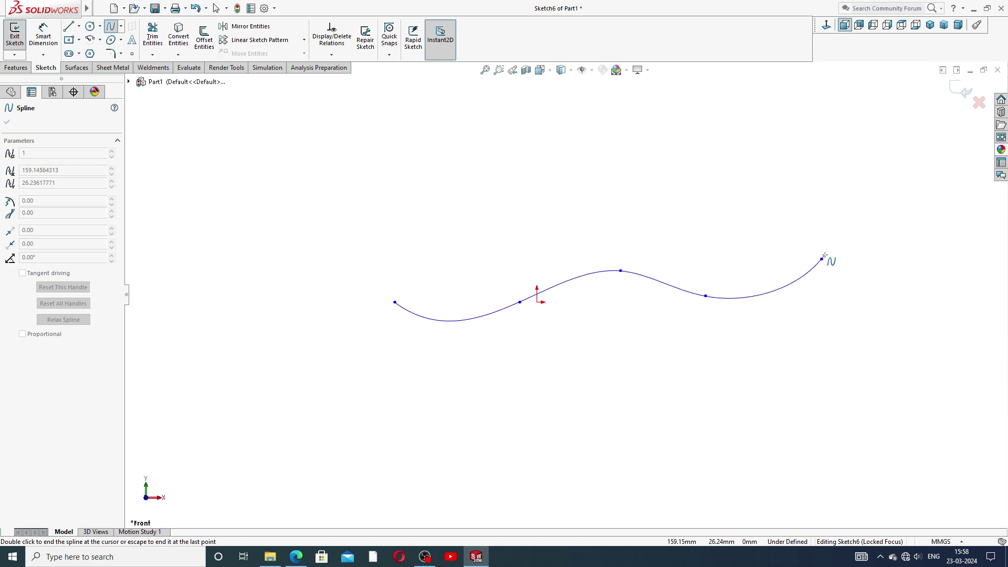
Drag the spline's left endpoint up and outward to reshape the S-curve.
right_click(828, 258)
left_click(840, 265)
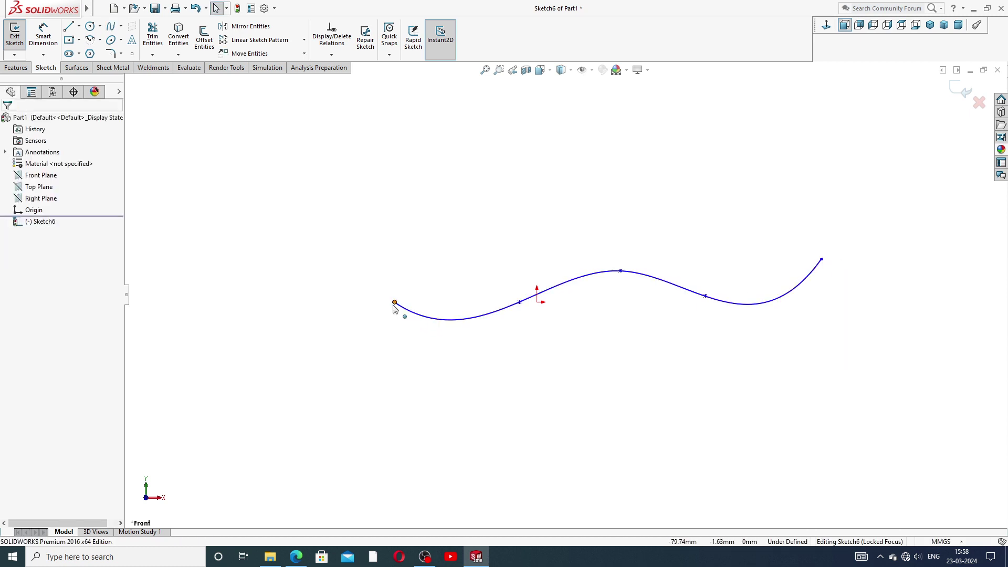
left_click_drag(395, 302, 365, 287)
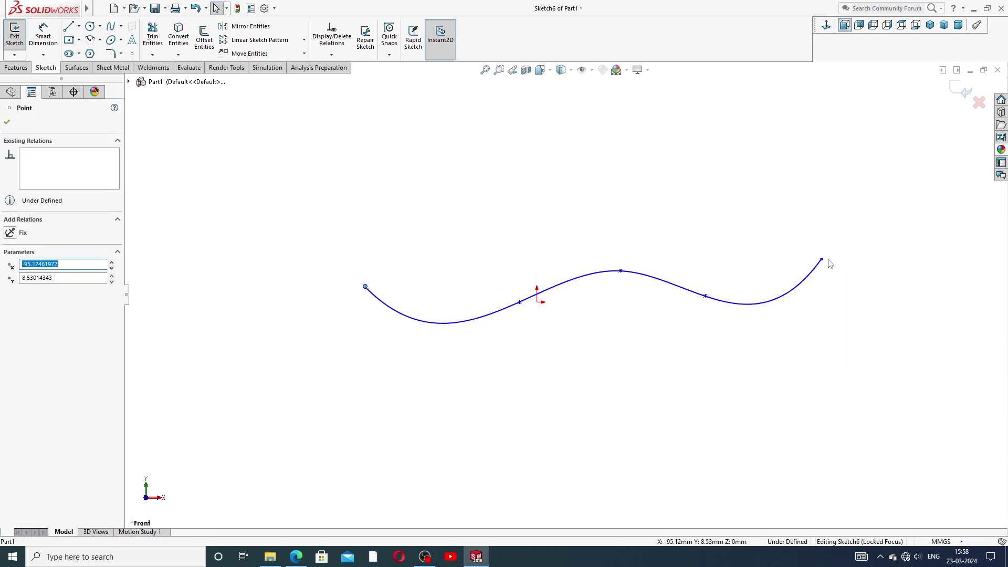
left_click(853, 259)
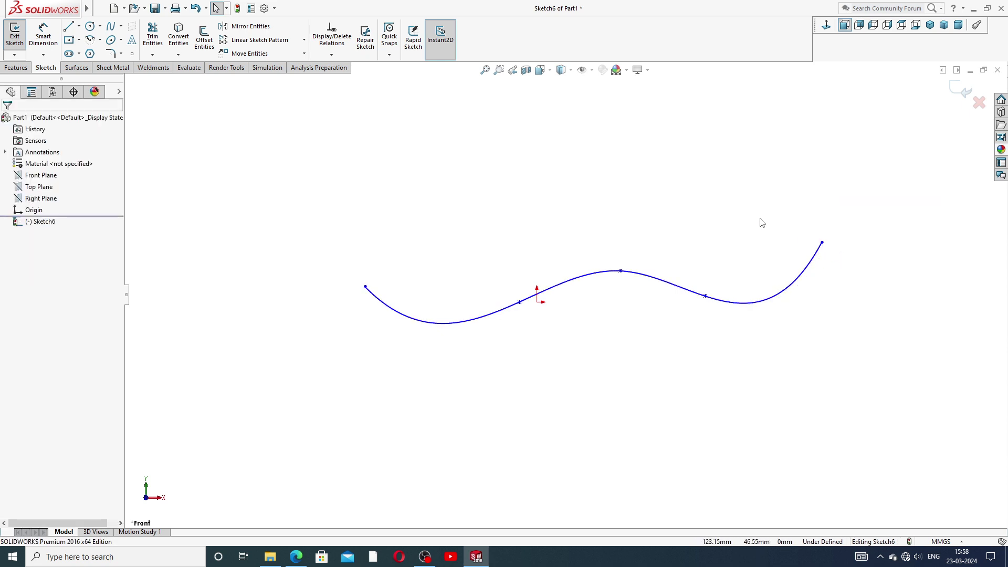
scroll(577, 229, "up", 3)
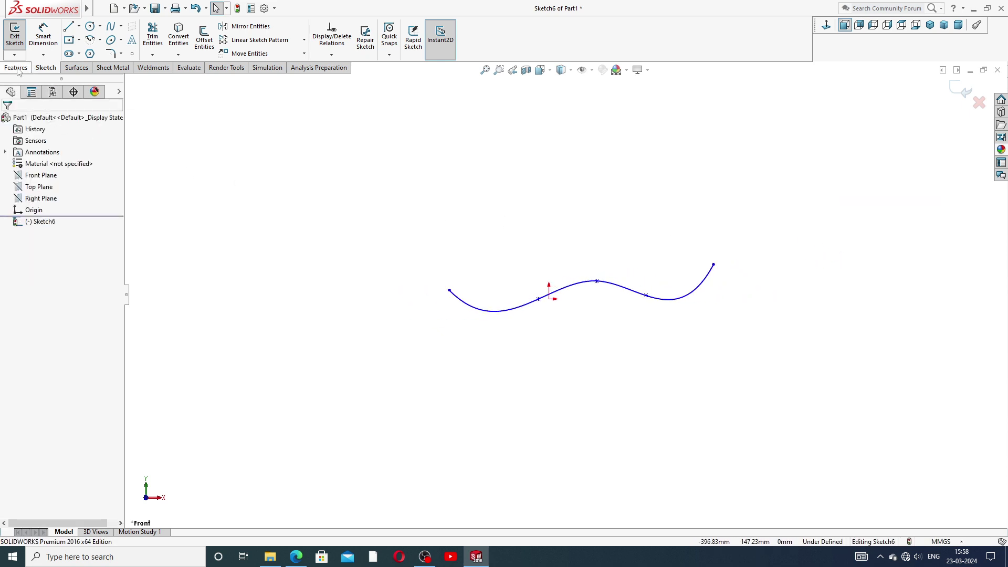
Extrude the Sketch6 spline into Surface-Extrude2, Mid Plane, 50 mm deep.
left_click(964, 90)
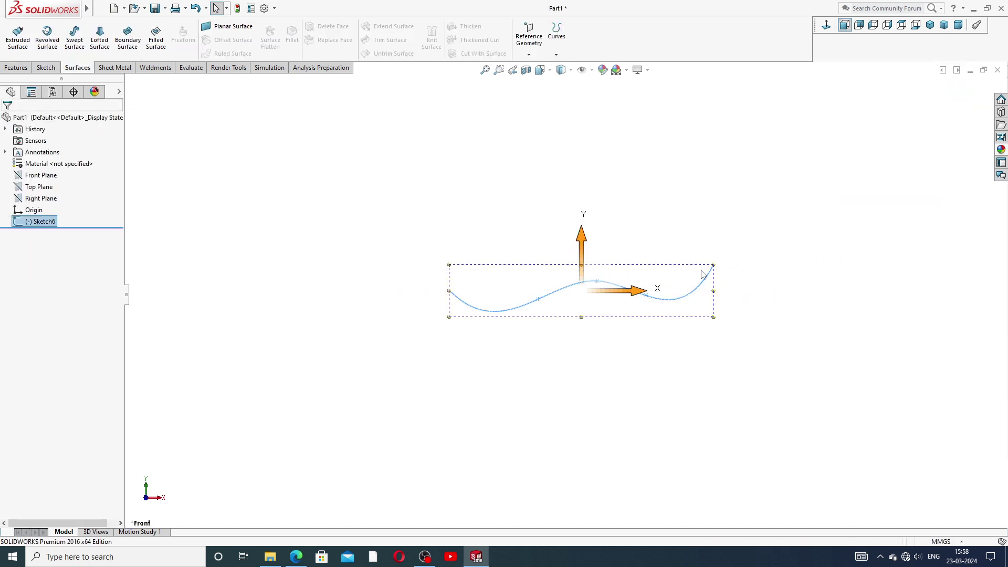
scroll(642, 296, "down", 2)
left_click(675, 201)
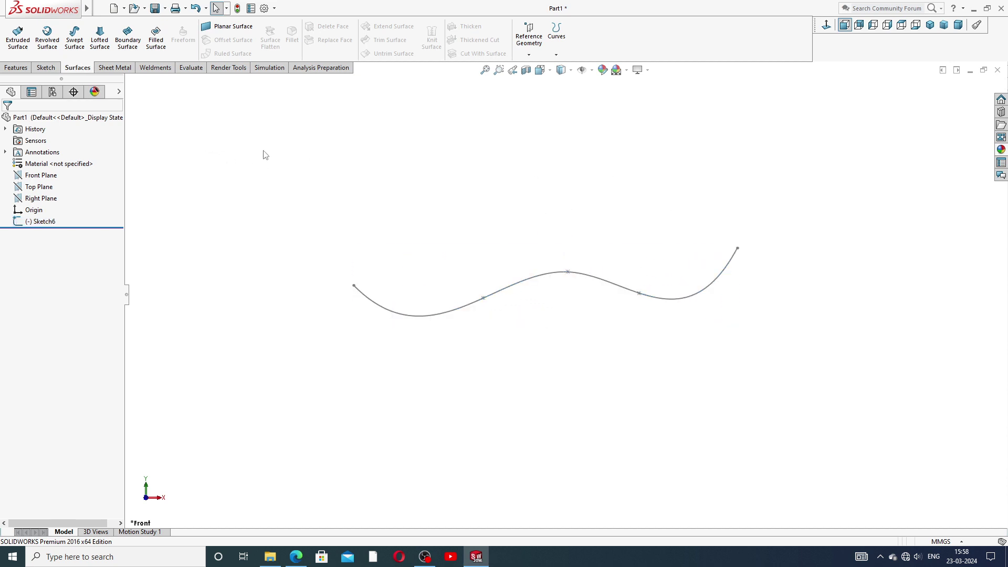
left_click(438, 315)
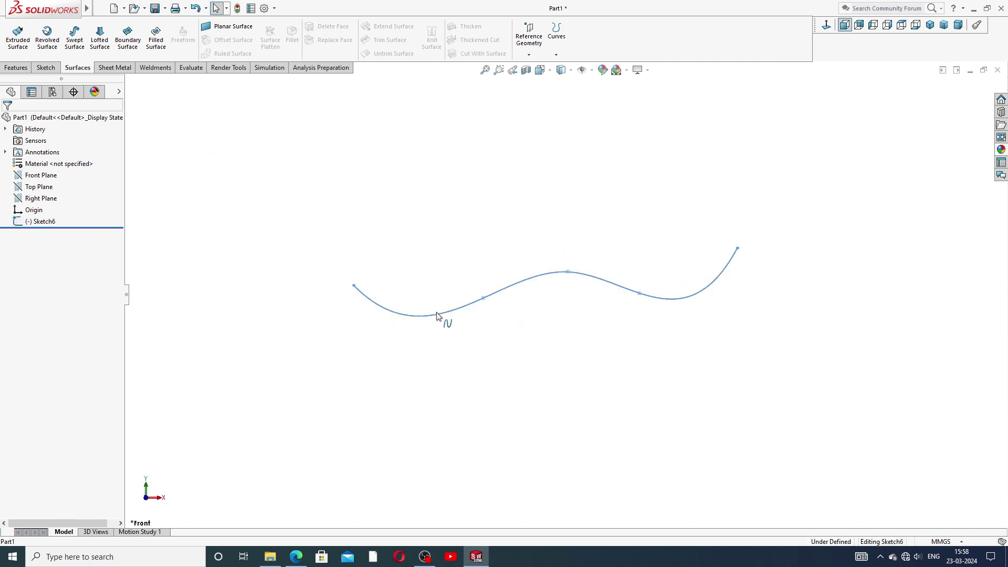
left_click(17, 37)
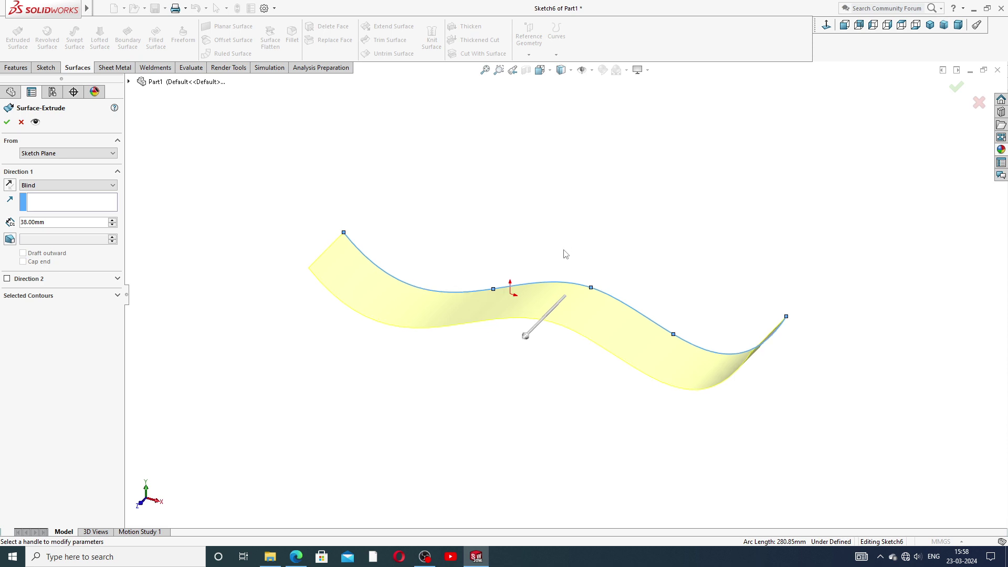
left_click(82, 186)
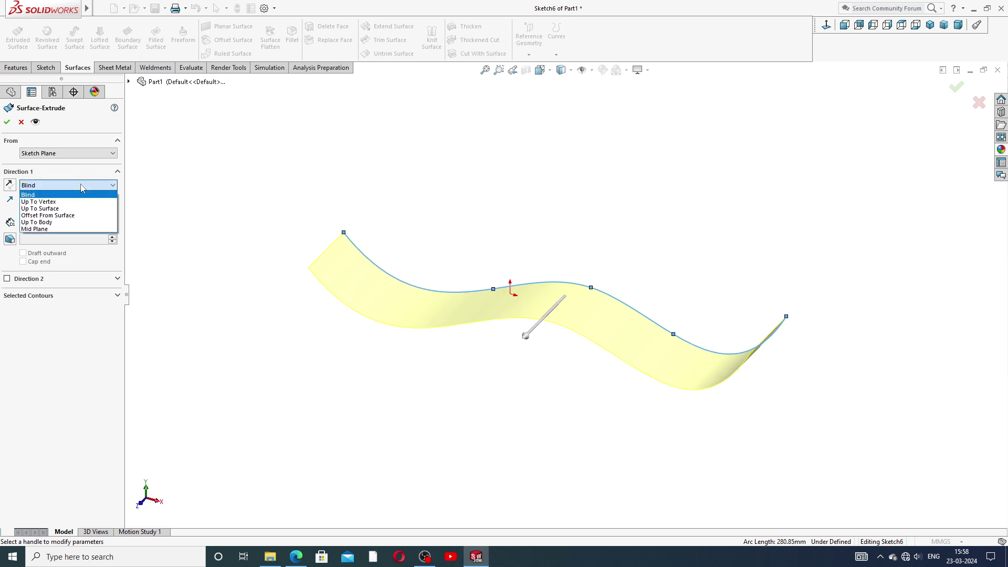
left_click(66, 230)
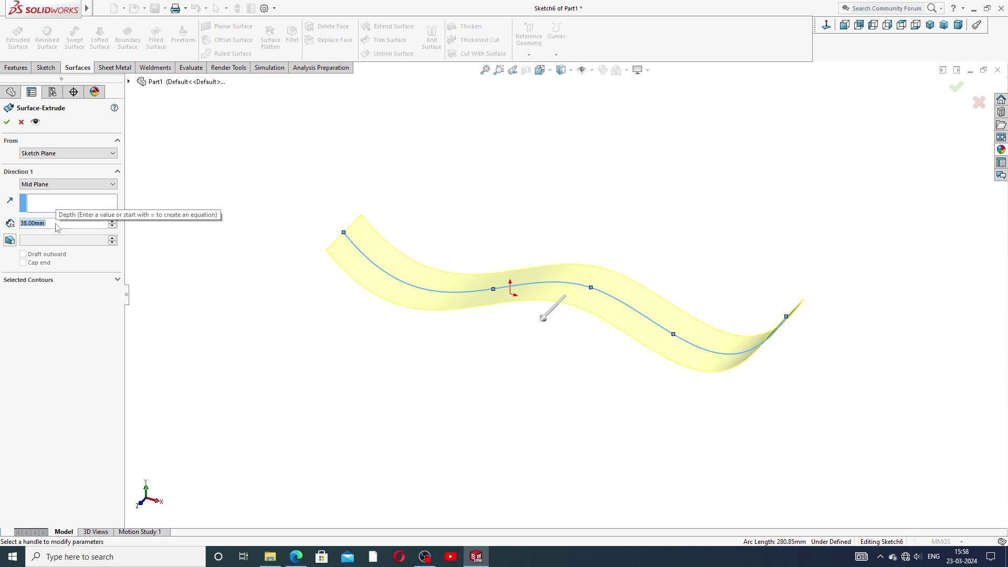
type("50")
key("Return")
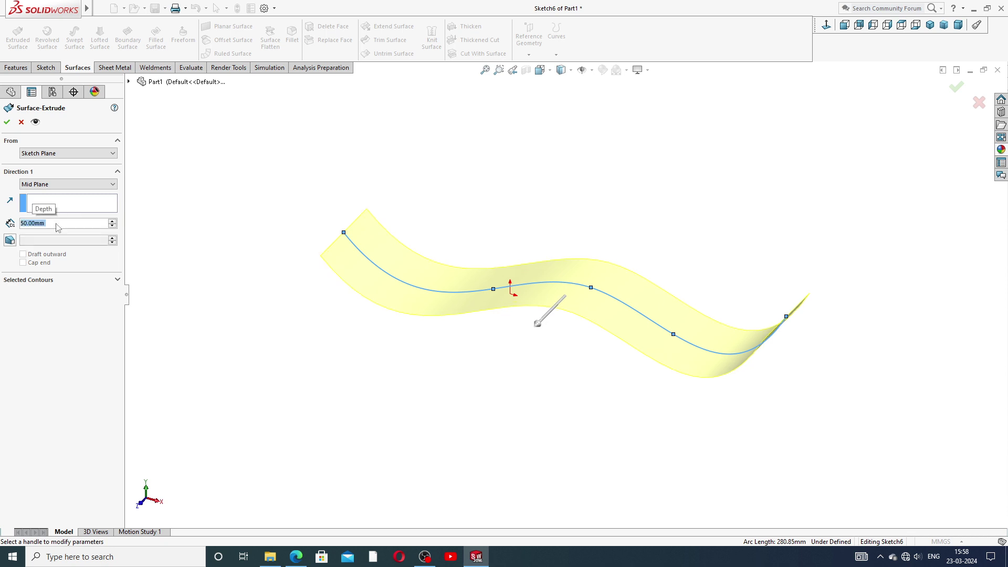
left_click(7, 122)
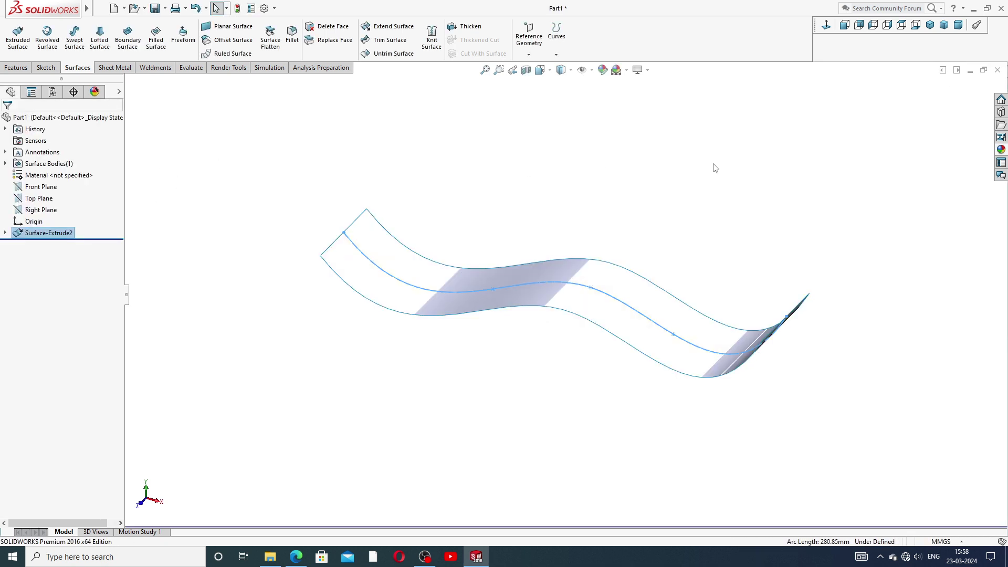
mouse_move(567, 241)
middle_mouse_down()
mouse_move(553, 259)
mouse_move(479, 237)
mouse_move(504, 178)
mouse_move(564, 226)
mouse_move(604, 216)
mouse_move(544, 205)
mouse_move(606, 247)
mouse_move(598, 183)
mouse_move(560, 272)
mouse_move(524, 186)
mouse_move(650, 241)
mouse_move(669, 270)
mouse_move(673, 170)
mouse_move(655, 261)
mouse_move(666, 278)
mouse_move(607, 304)
middle_mouse_up()
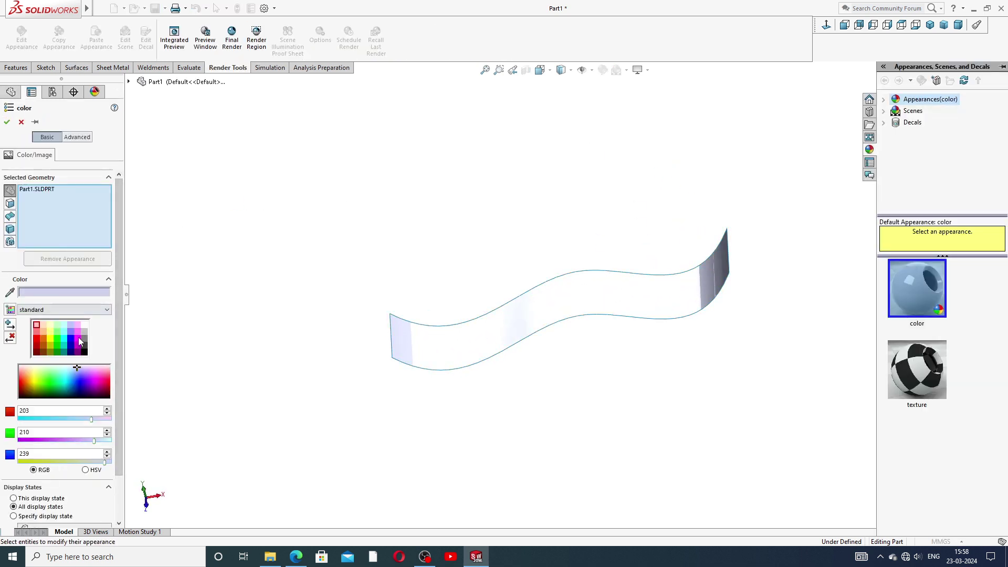
Apply the magenta swatch to Surface-Extrude2 and accept the appearance.
left_click(77, 339)
left_click(7, 121)
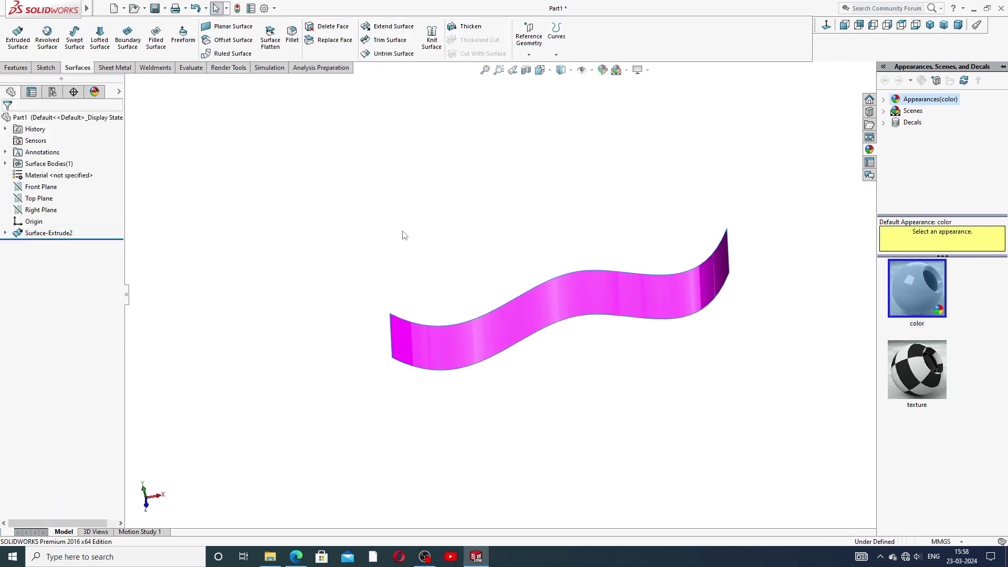
mouse_move(562, 322)
middle_mouse_down()
mouse_move(594, 257)
mouse_move(588, 285)
mouse_move(532, 341)
middle_mouse_up()
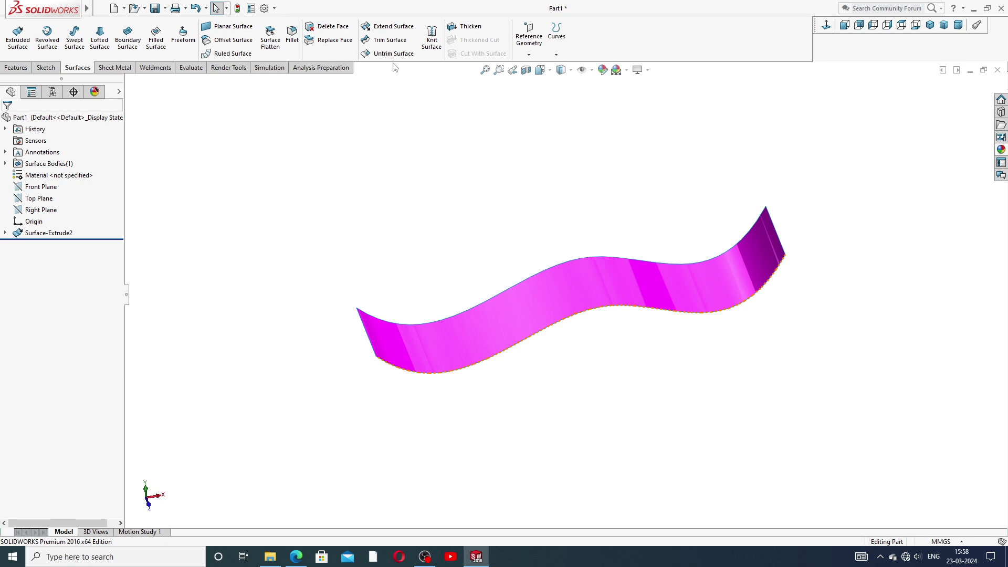
Set up a Surface Flatten of the wavy face, anchored on its short end edge.
left_click(271, 43)
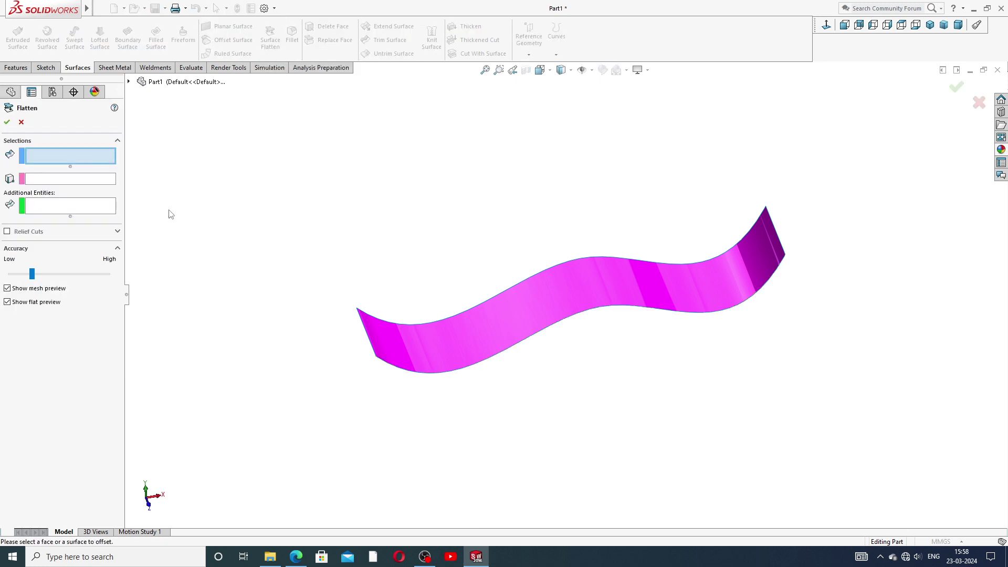
left_click(567, 296)
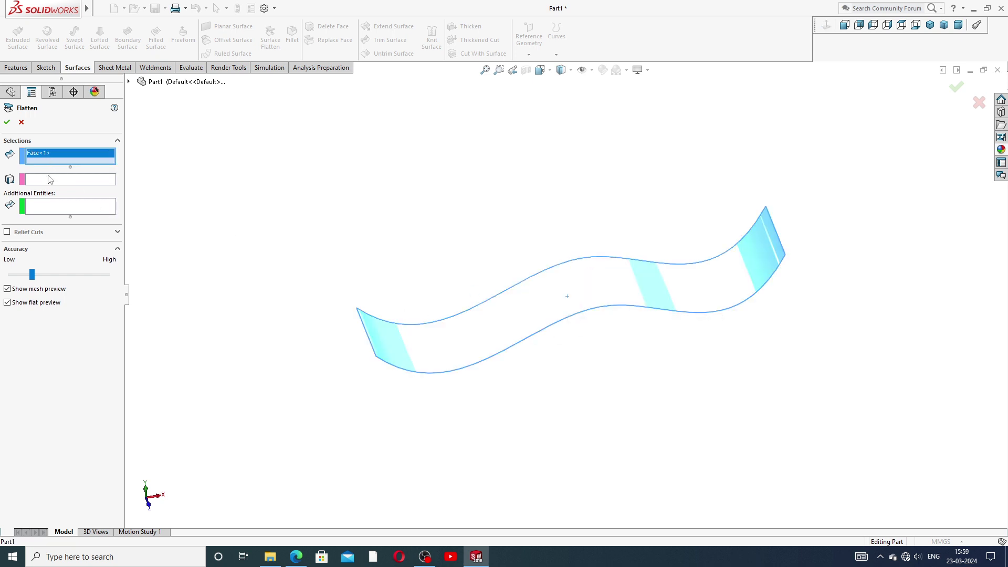
left_click(49, 181)
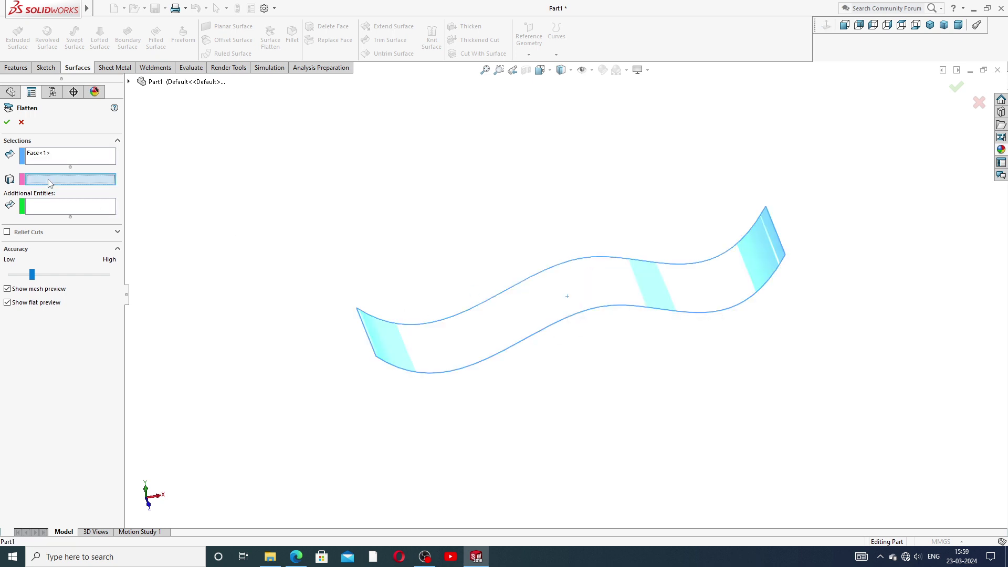
left_click(366, 330)
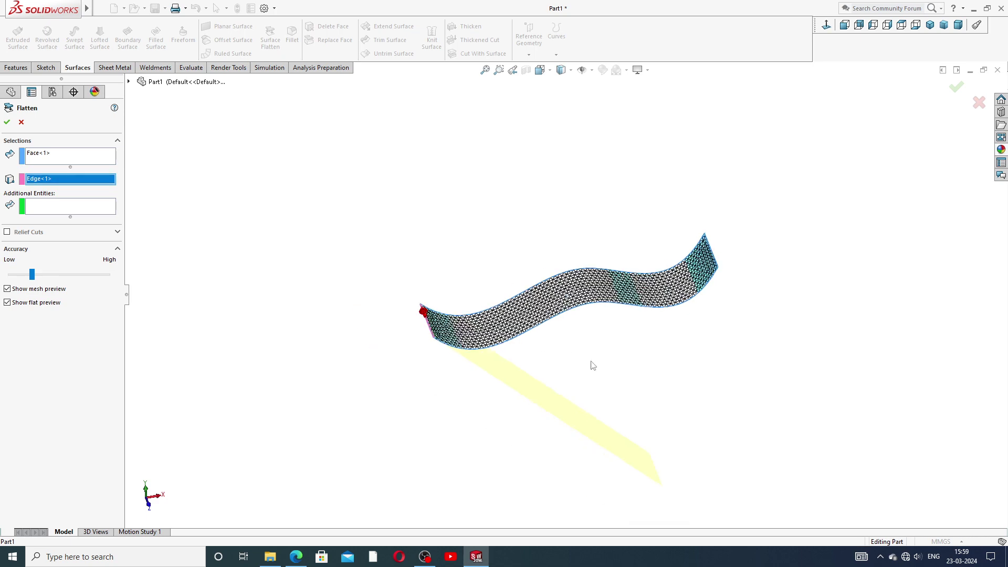
mouse_move(595, 362)
middle_mouse_down()
mouse_move(489, 331)
mouse_move(567, 326)
mouse_move(615, 371)
middle_mouse_up()
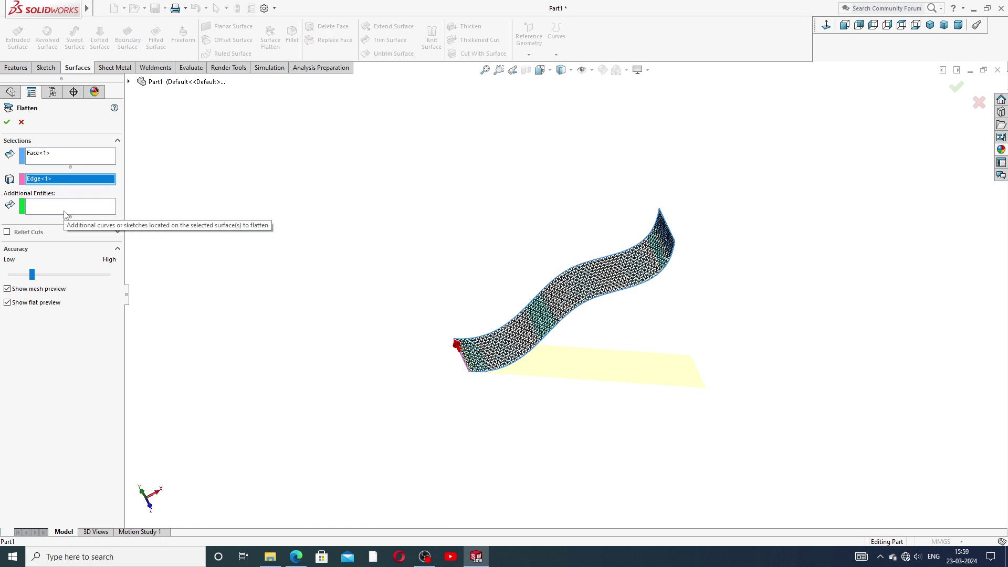
Toggle the mesh preview and raise the Accuracy slider for a denser mesh.
left_click(28, 292)
left_click(28, 292)
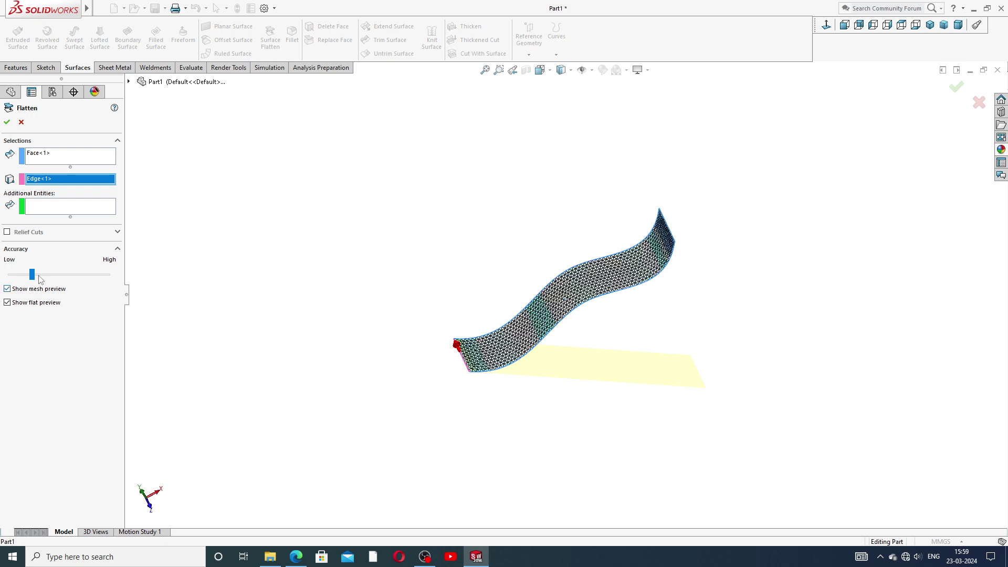
mouse_move(32, 274)
left_mouse_down()
mouse_move(62, 275)
mouse_move(11, 274)
left_mouse_up()
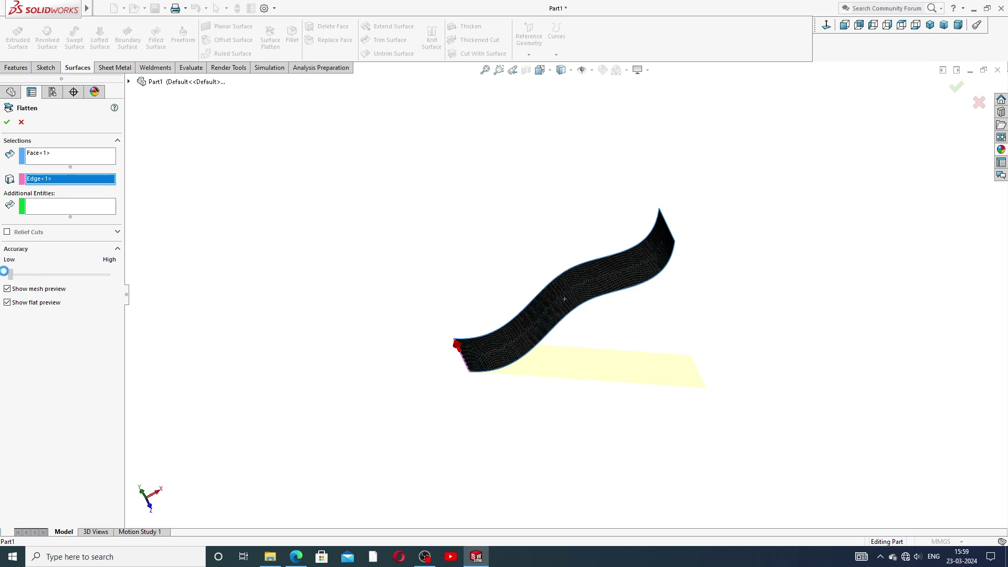
scroll(555, 323, "down", 2)
scroll(563, 321, "down", 2)
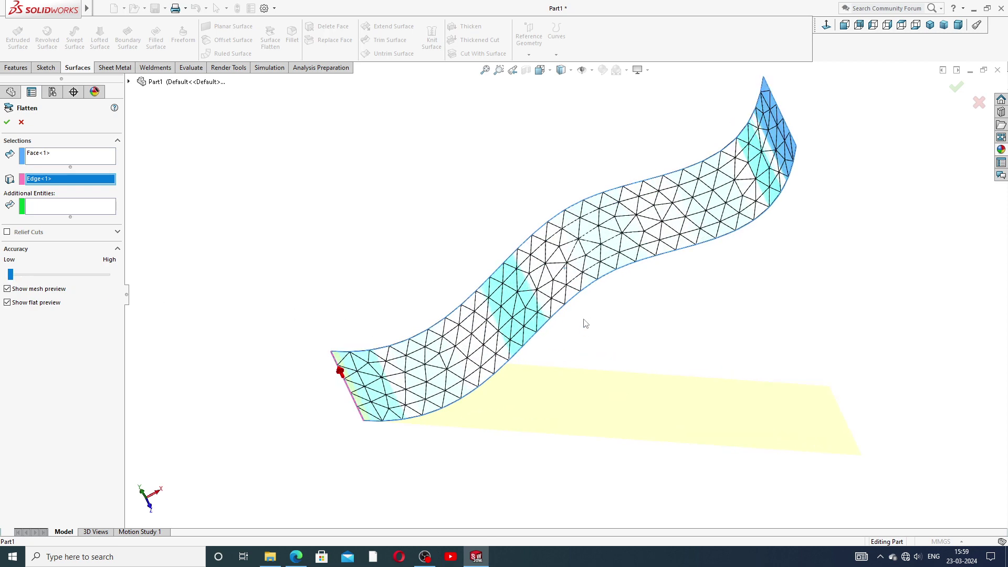
left_click_drag(10, 274, 32, 274)
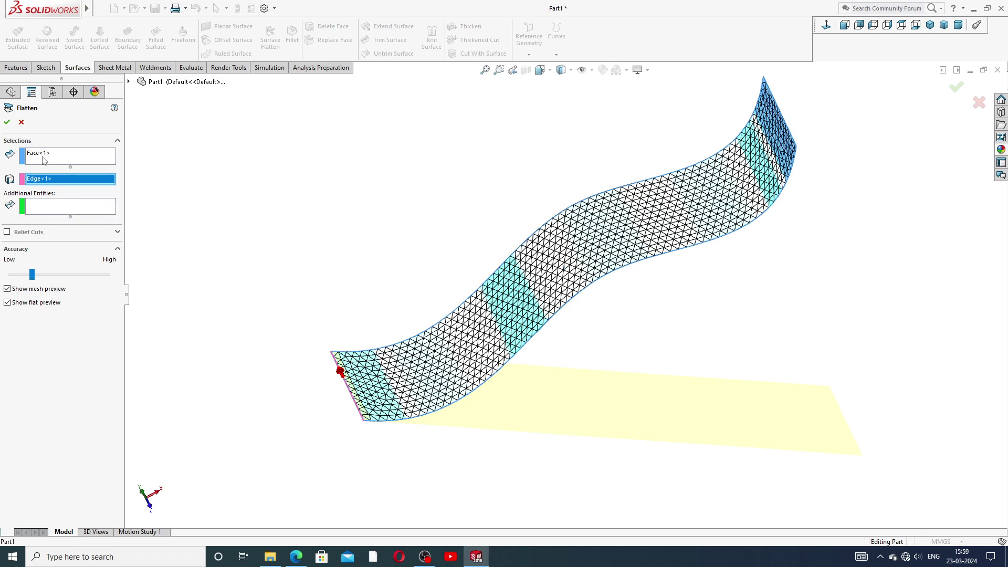
Accept the flattened surface and inspect both magenta surfaces.
left_click(7, 122)
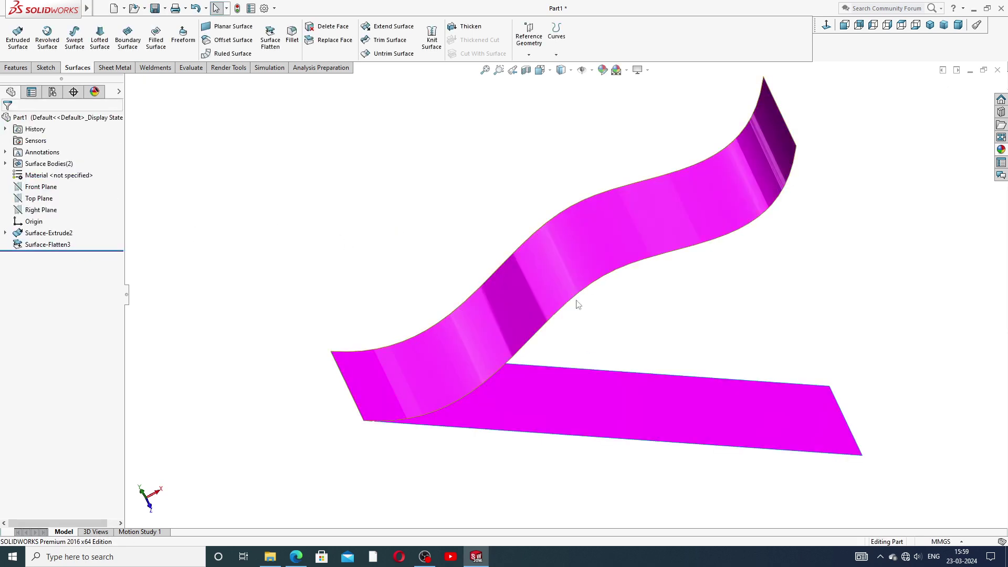
scroll(578, 305, "up", 3)
middle_click_drag(602, 324, 624, 325)
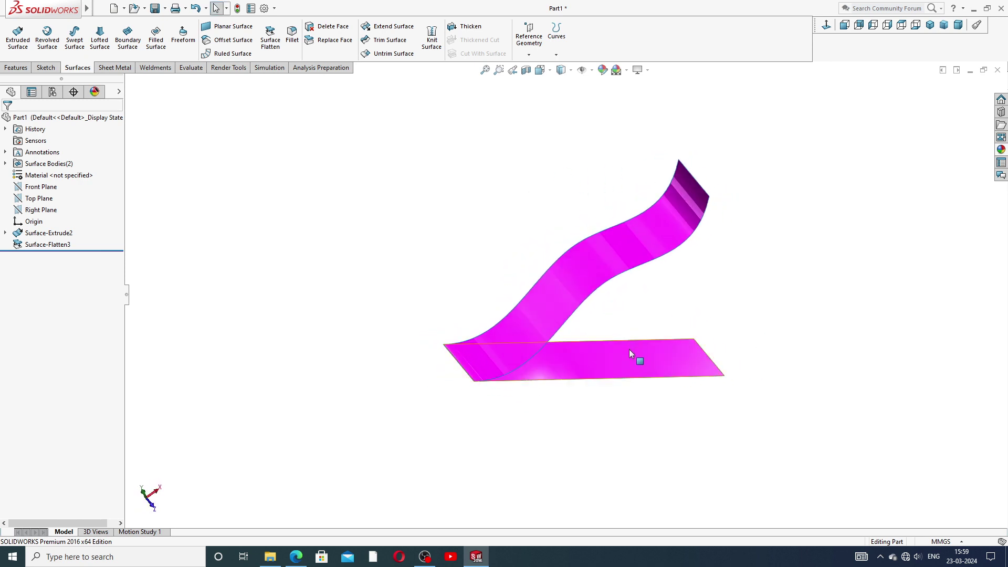
scroll(629, 349, "down", 2)
scroll(566, 286, "up", 2)
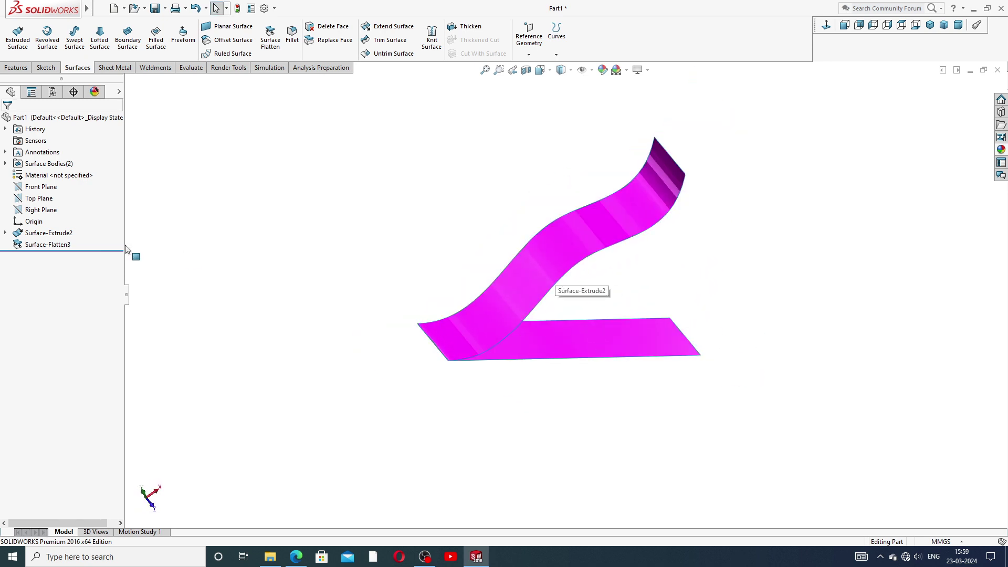
Delete Surface-Flatten3 from the FeatureManager tree, confirming with Yes.
left_click(48, 245)
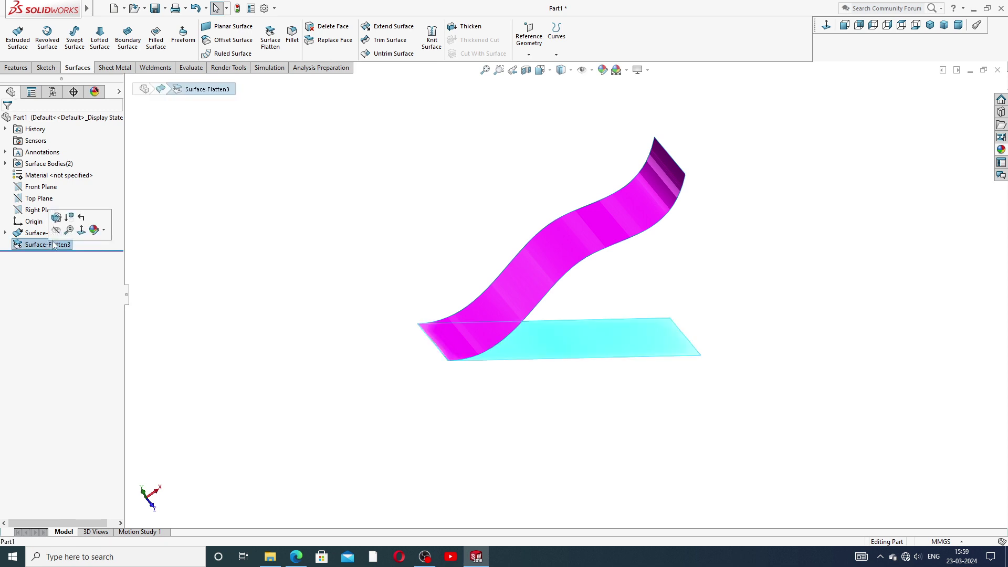
key("Delete")
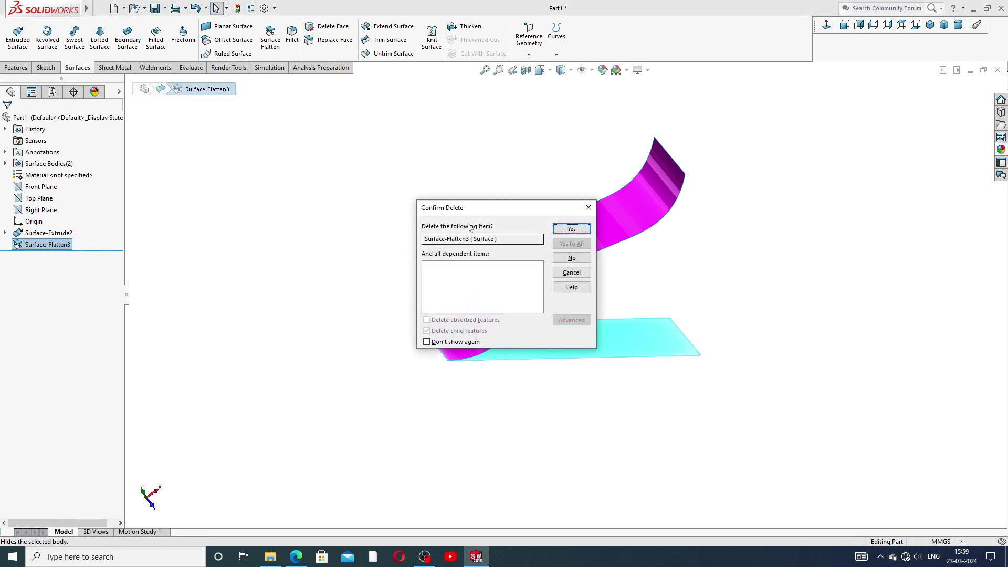
left_click(558, 226)
mouse_move(643, 244)
middle_mouse_down()
mouse_move(578, 198)
mouse_move(652, 131)
mouse_move(628, 200)
middle_mouse_up()
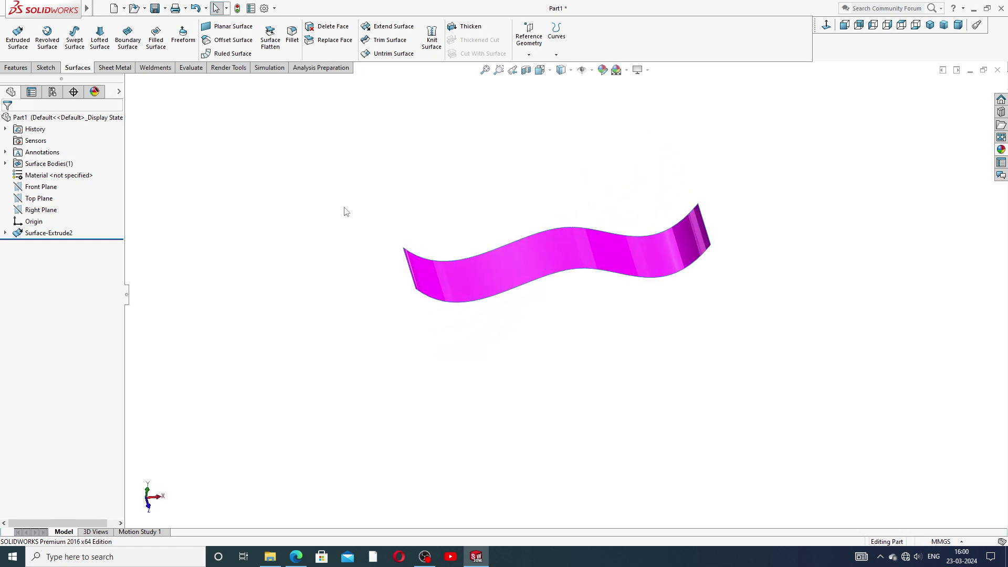
Create Plane3 offset 70 mm above the Top Plane.
left_click(51, 202)
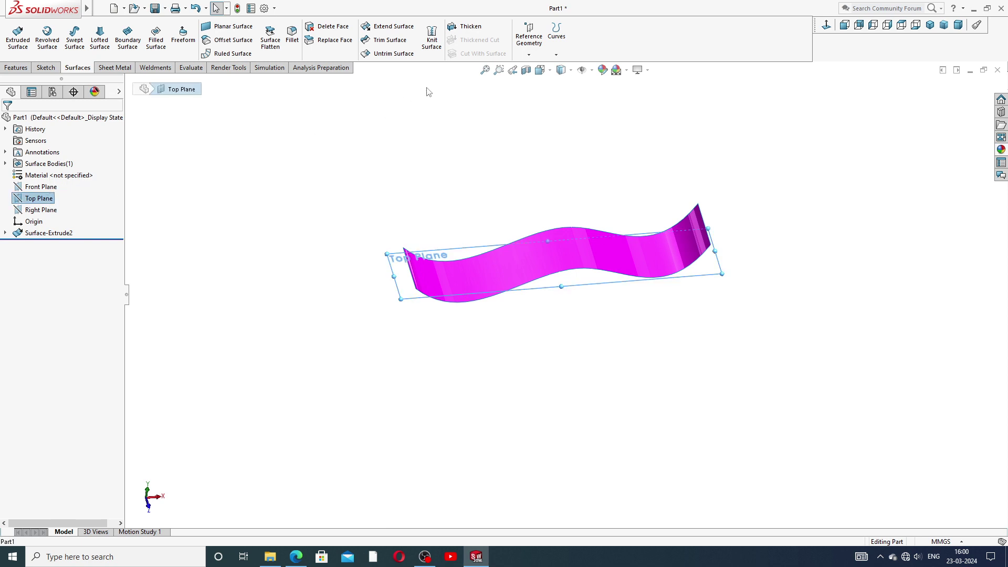
left_click(530, 55)
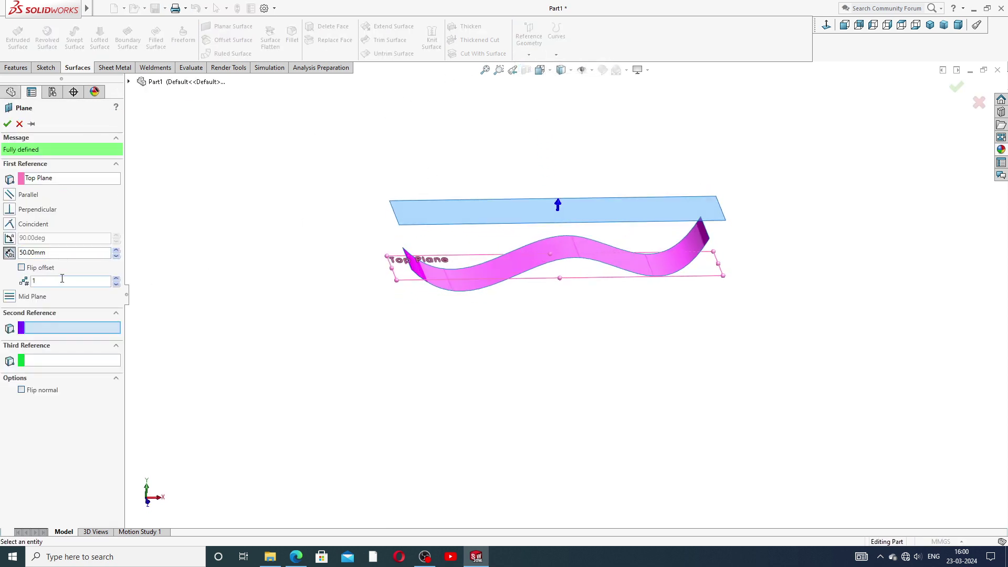
double_click(42, 252)
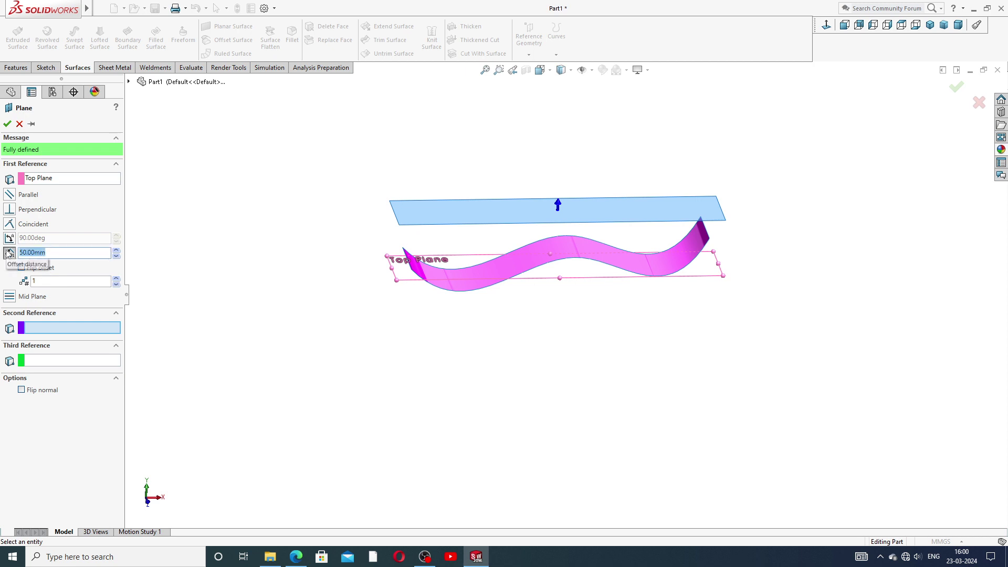
type("70")
key("Return")
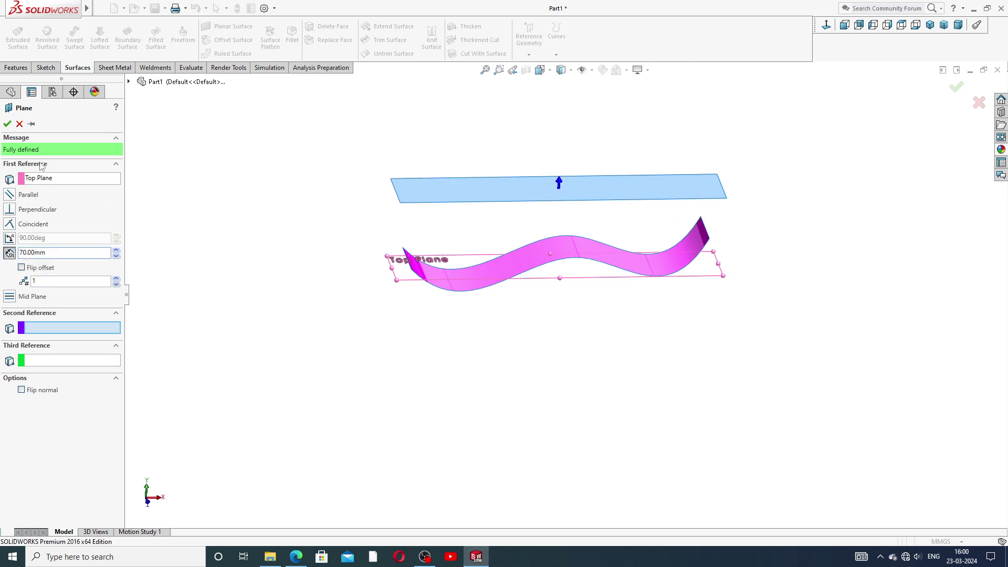
left_click(7, 123)
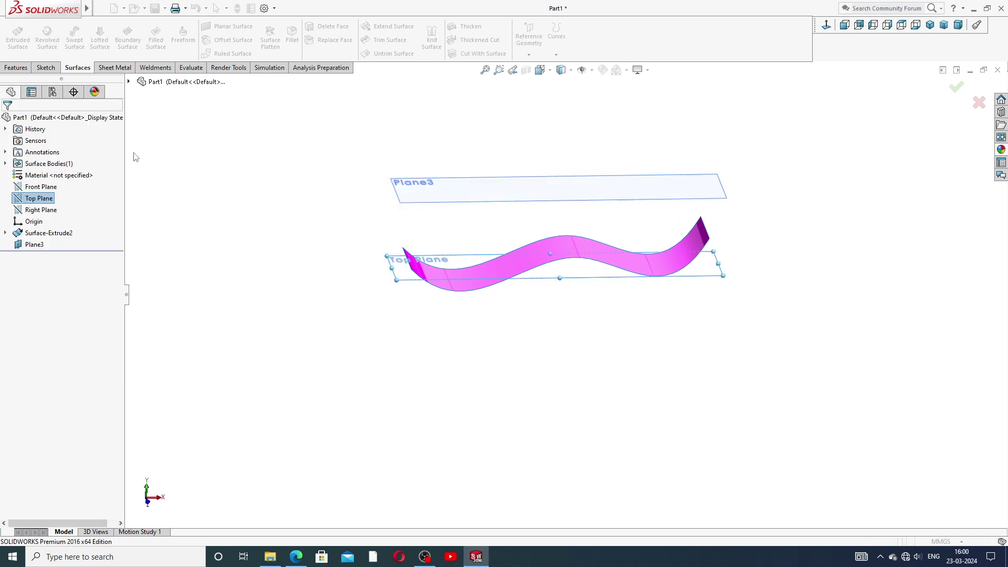
left_click(591, 194)
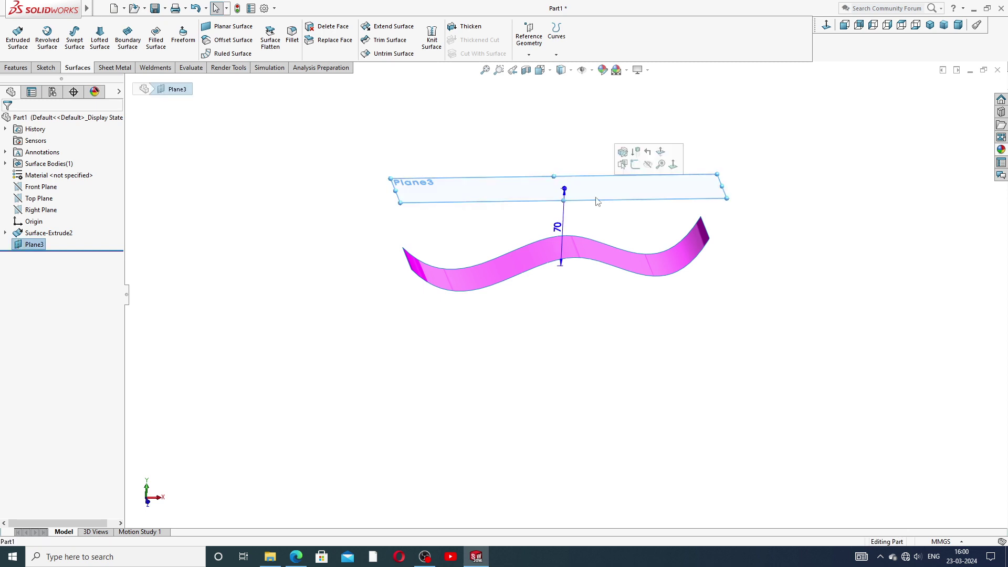
Draw a closed five-point teardrop spline in a new sketch on Plane3.
left_click(635, 166)
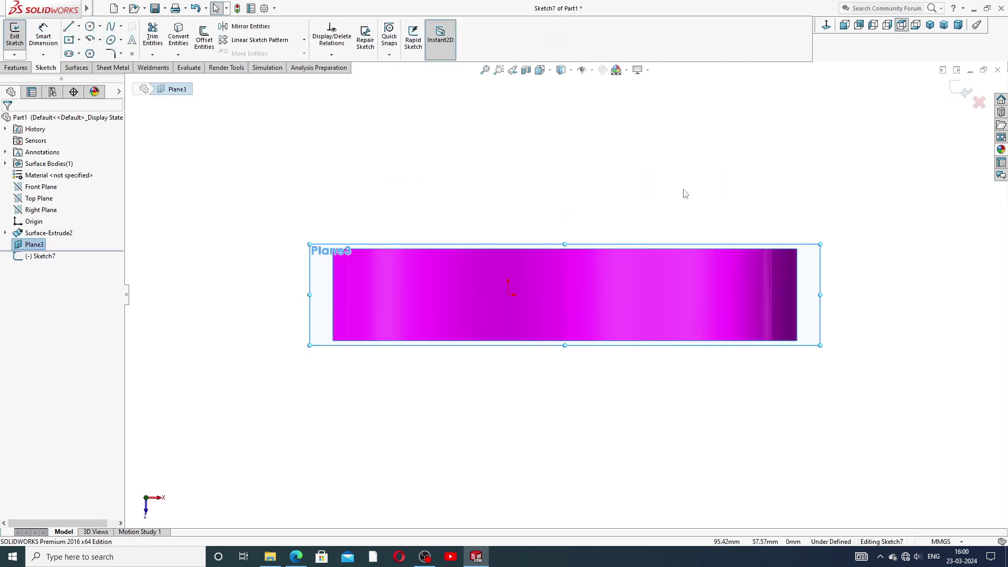
scroll(567, 286, "down", 2)
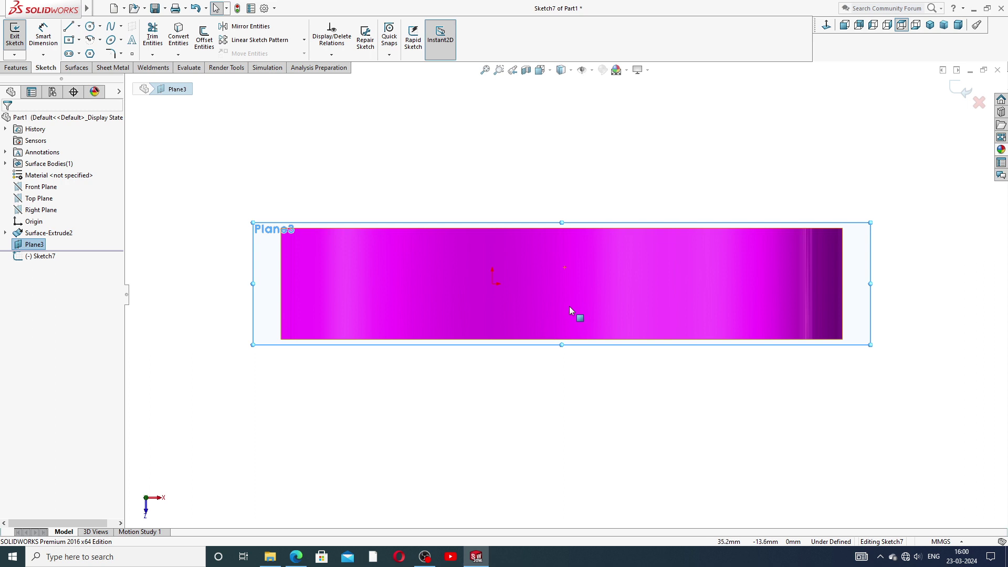
left_click(111, 25)
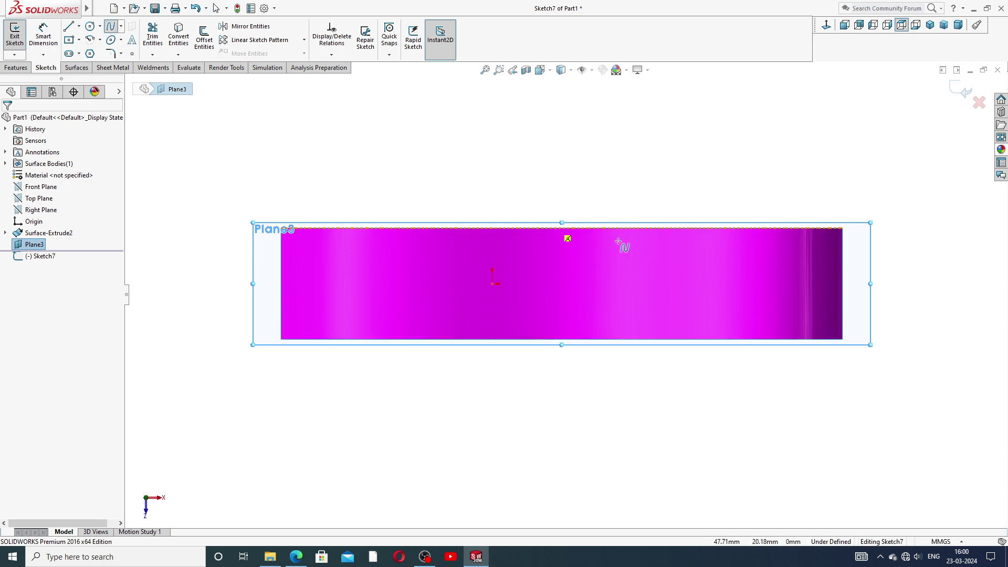
left_click(565, 247)
left_click(606, 259)
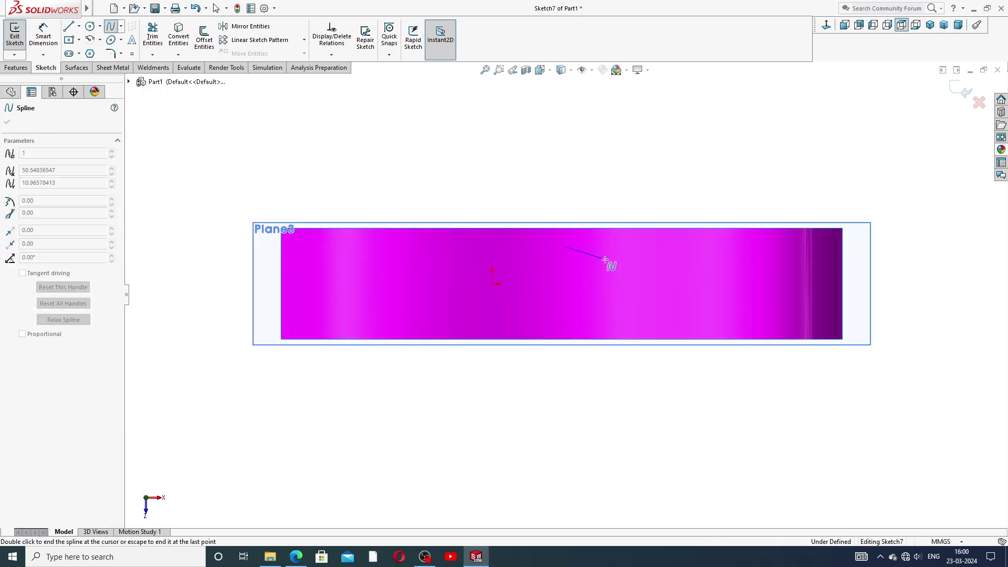
left_click(598, 305)
left_click(530, 298)
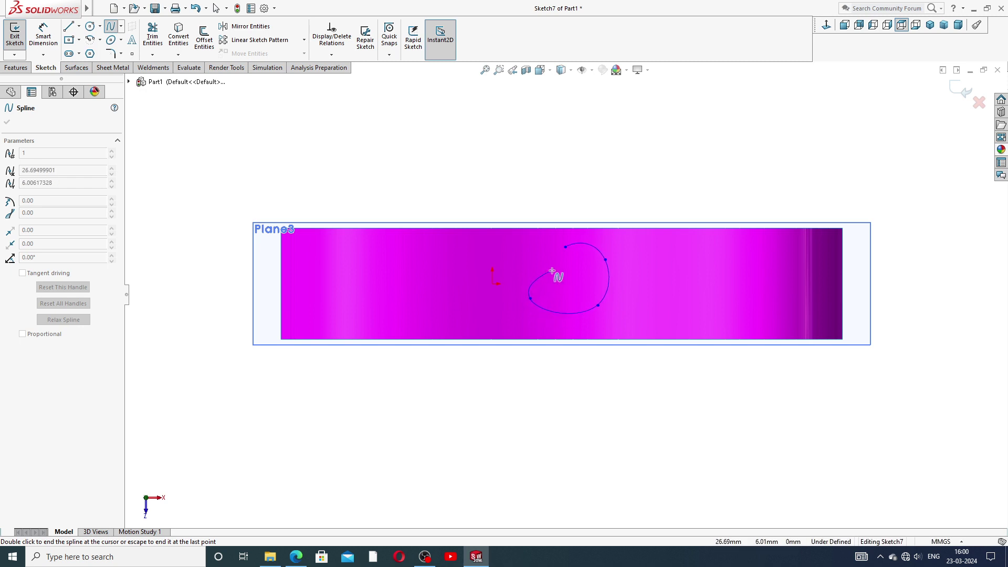
left_click(552, 271)
left_click(565, 247)
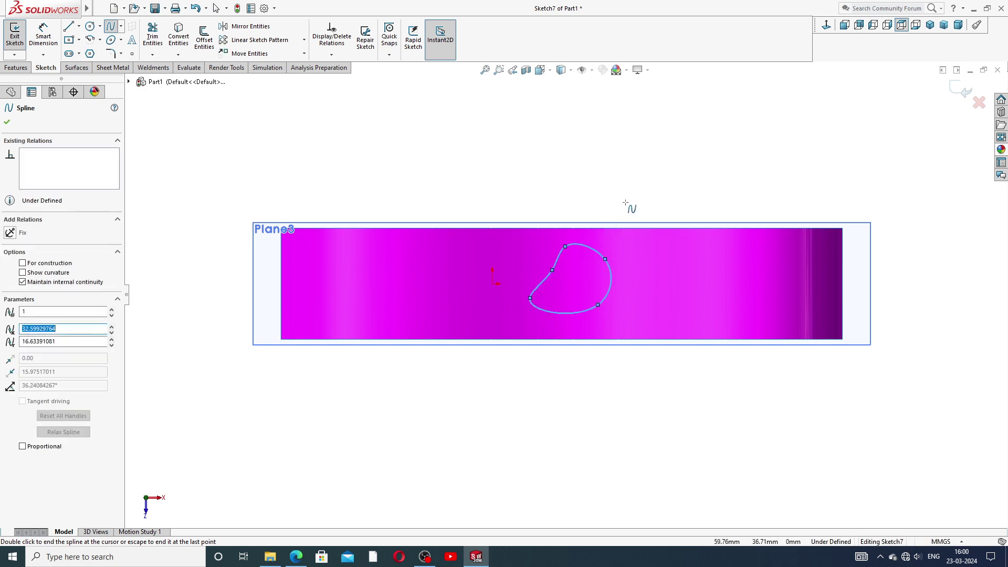
Finish the spline, exit Sketch7, and tilt the view into 3D.
right_click(625, 203)
left_click(651, 226)
scroll(604, 310, "down", 2)
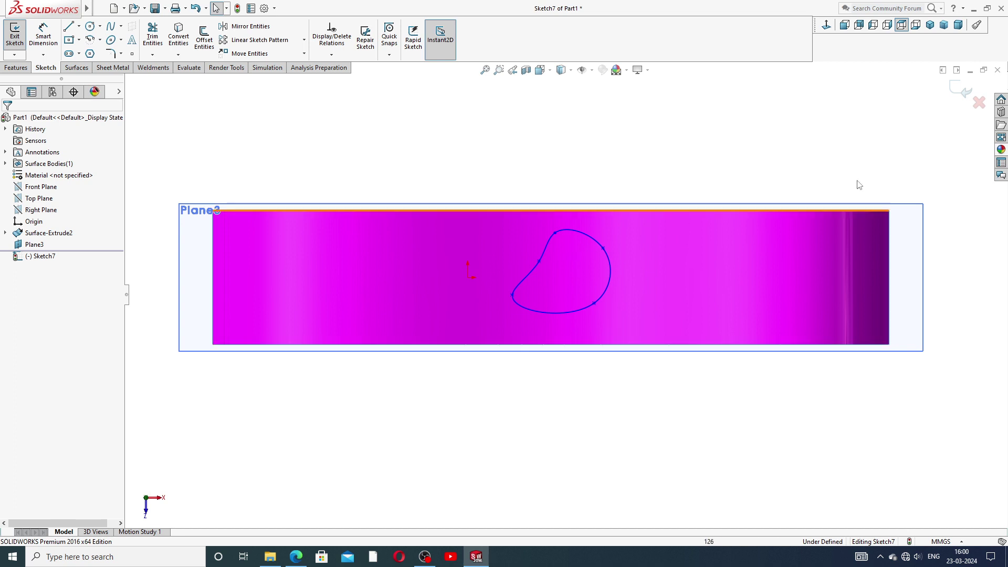
left_click(965, 90)
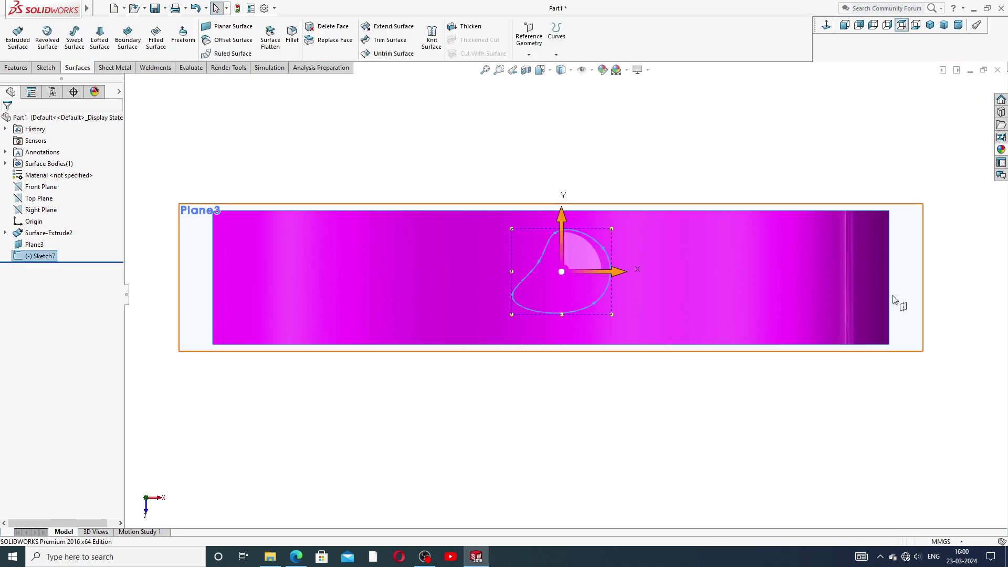
mouse_move(895, 300)
middle_mouse_down()
mouse_move(902, 241)
mouse_move(814, 286)
middle_mouse_up()
left_click(814, 285)
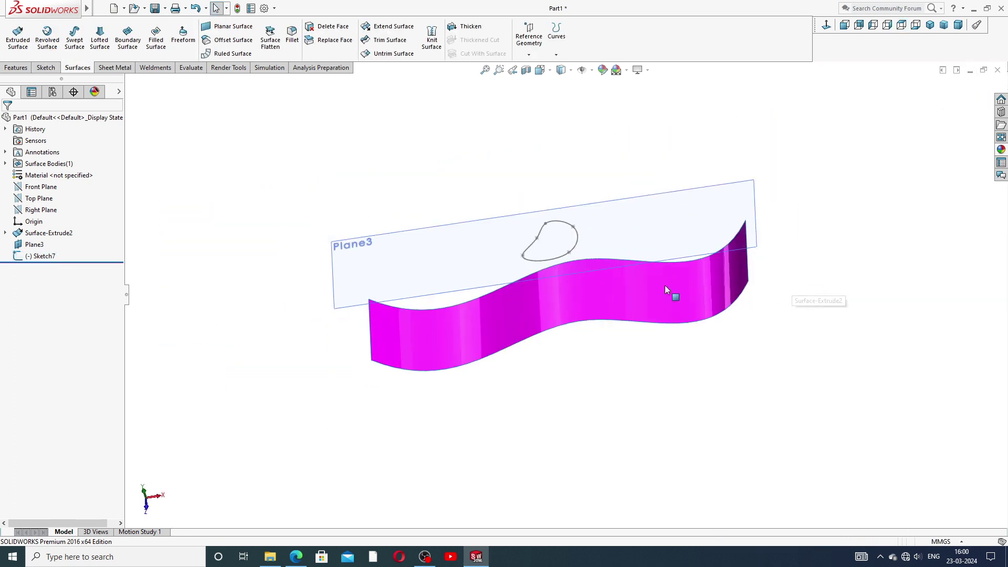
Project Sketch7 onto the S-curved face with reversed direction, creating Curve3.
left_click(556, 54)
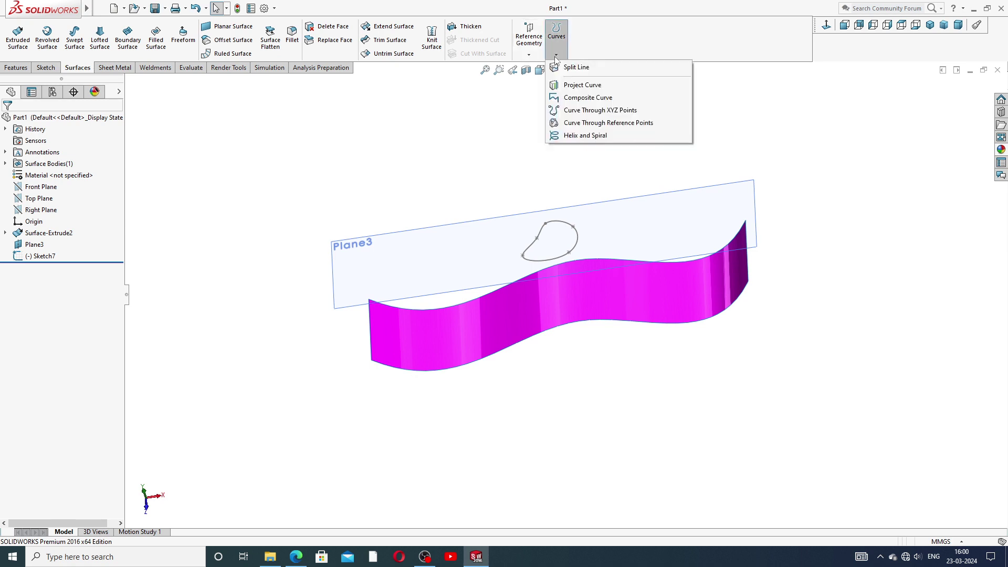
left_click(579, 89)
mouse_move(581, 267)
middle_mouse_down()
mouse_move(580, 328)
mouse_move(553, 288)
mouse_move(560, 236)
mouse_move(571, 260)
middle_mouse_up()
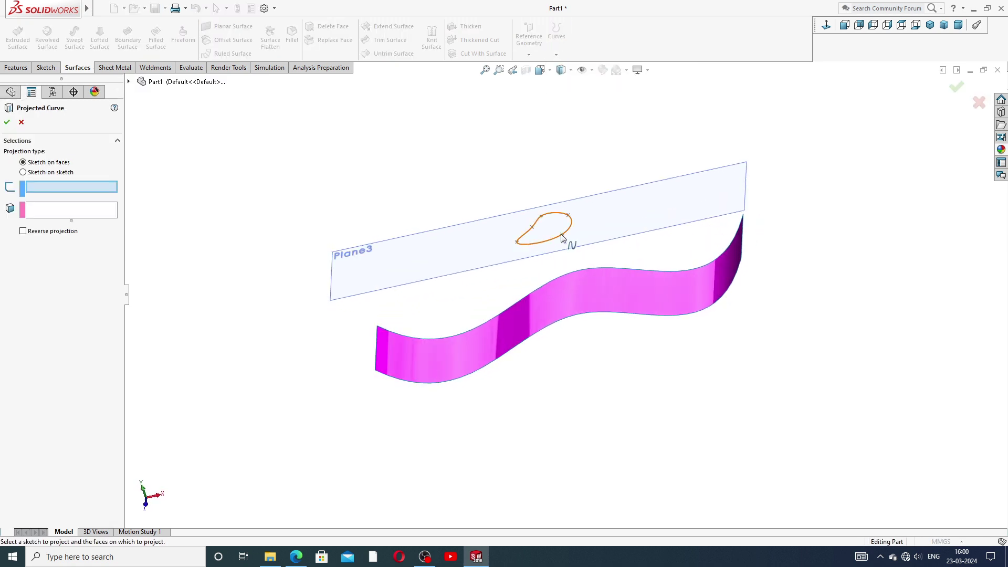
left_click(561, 238)
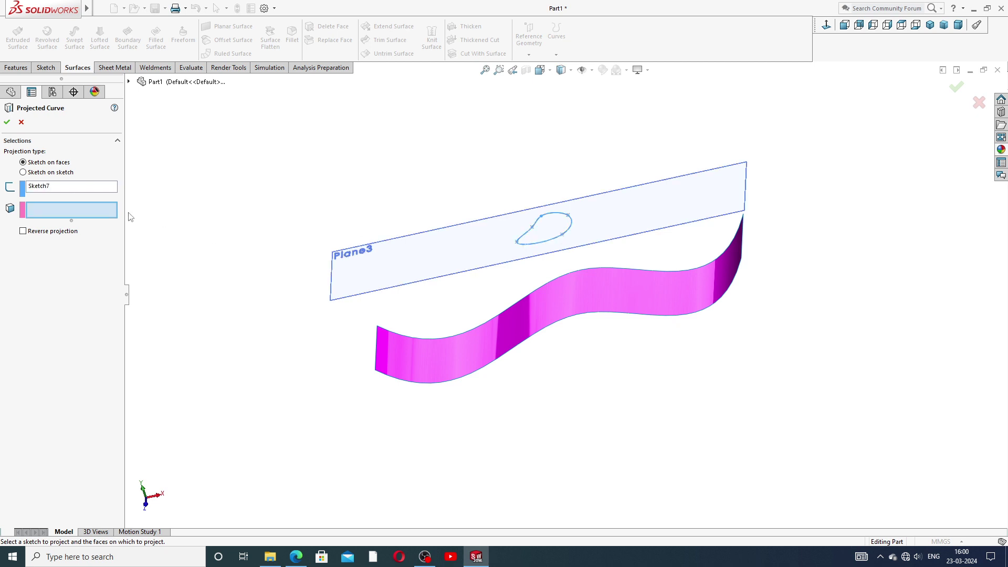
left_click(561, 307)
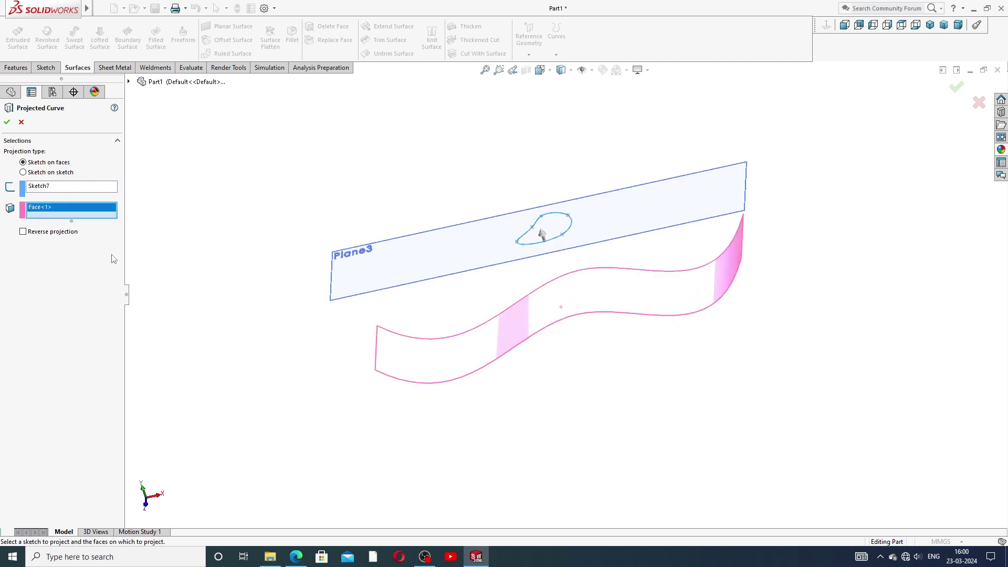
left_click(53, 237)
mouse_move(444, 322)
middle_mouse_down()
mouse_move(467, 295)
mouse_move(472, 356)
middle_mouse_up()
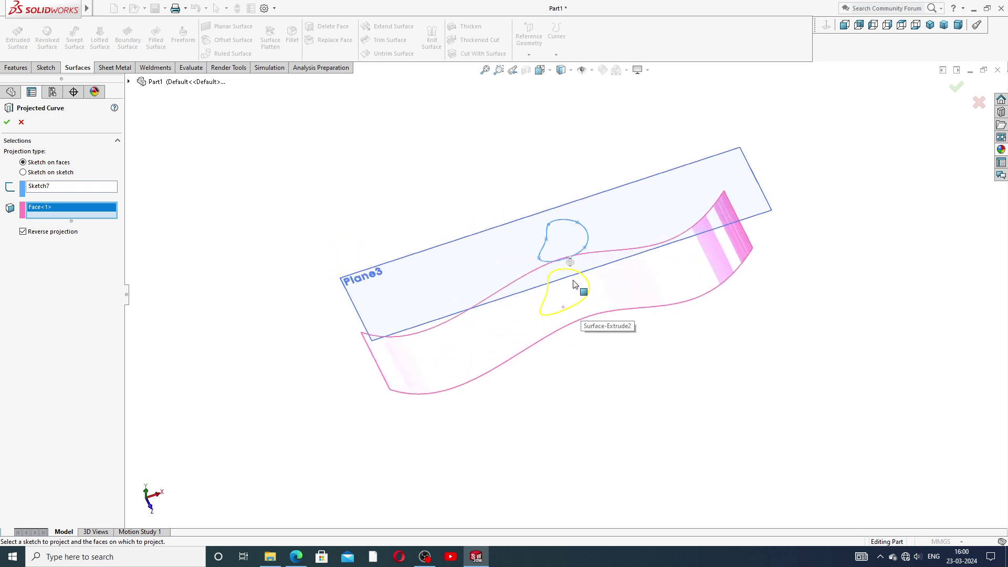
left_click(7, 122)
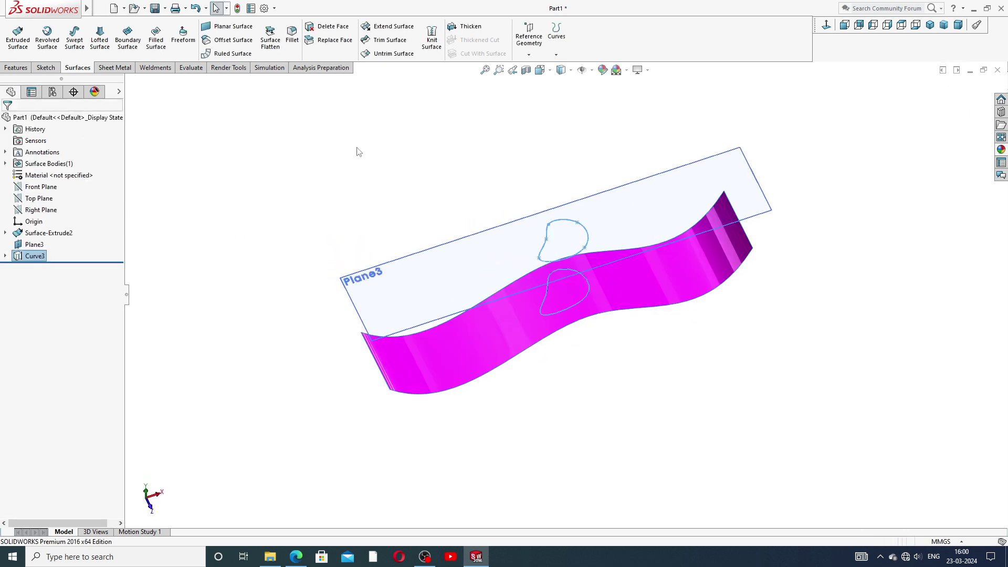
left_click(686, 236)
Hide Plane3 and flatten the S-curved face from its fixed end edge.
left_click(739, 207)
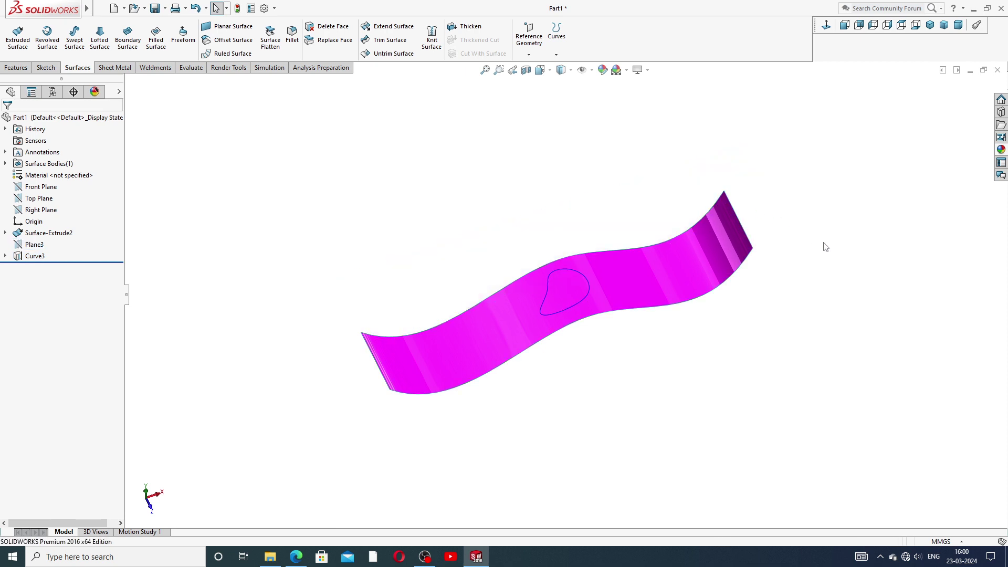
mouse_move(607, 320)
middle_mouse_down()
mouse_move(580, 329)
mouse_move(522, 315)
mouse_move(552, 294)
middle_mouse_up()
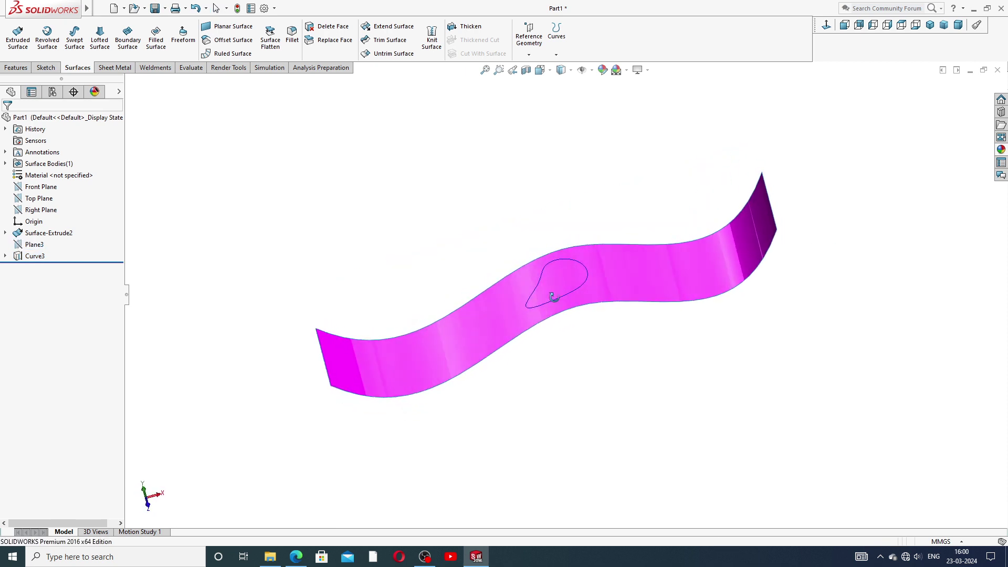
left_click(277, 46)
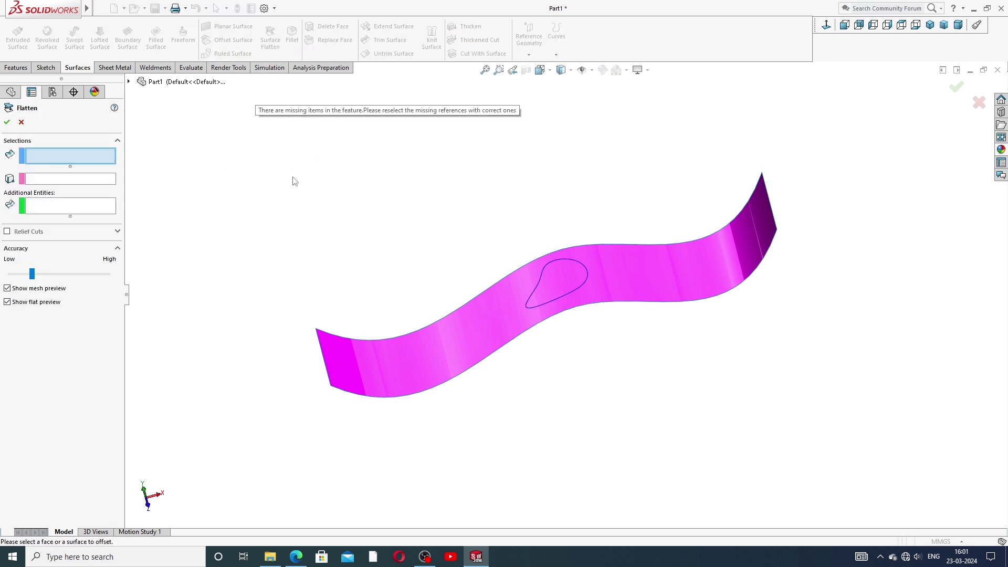
key("z")
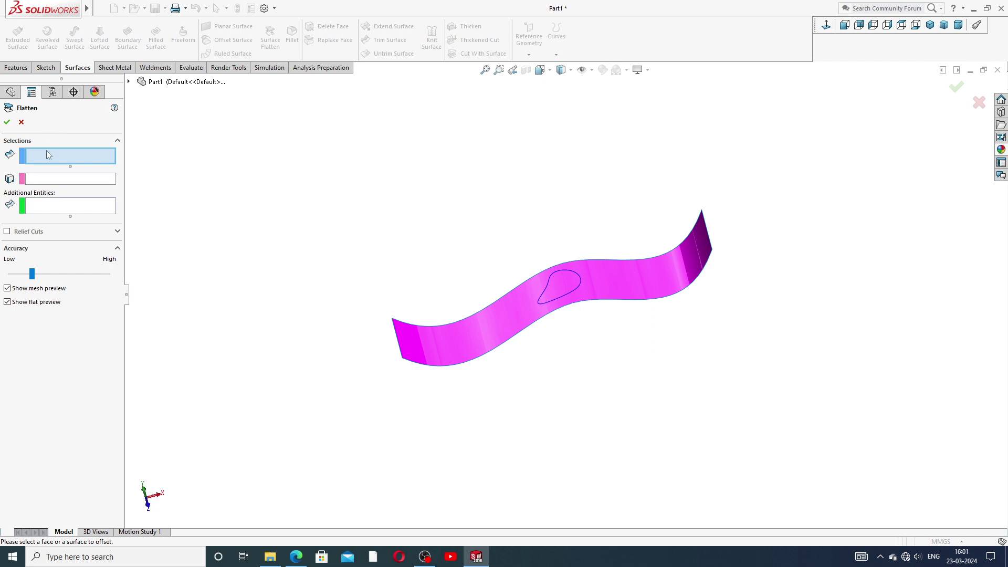
left_click(521, 319)
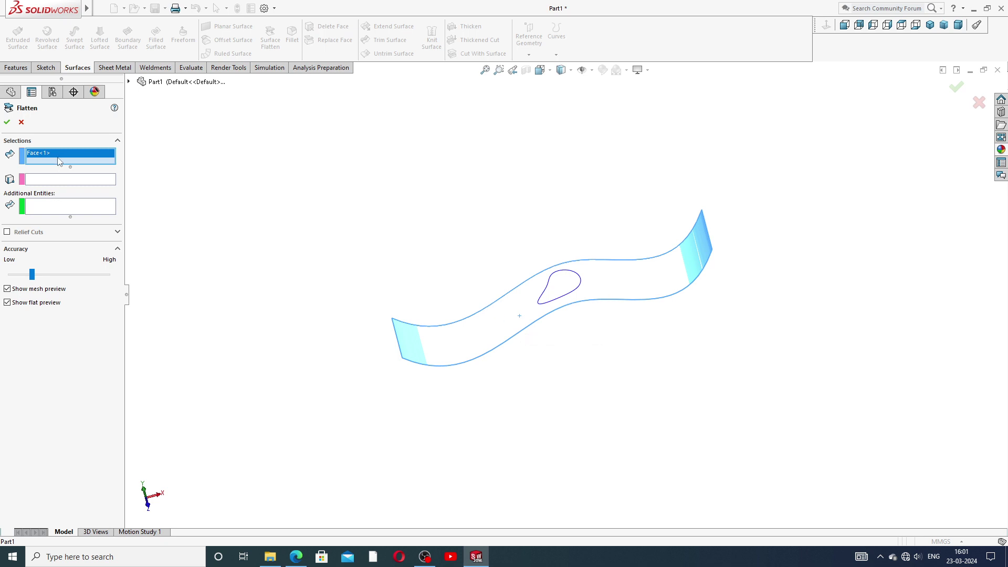
left_click(56, 181)
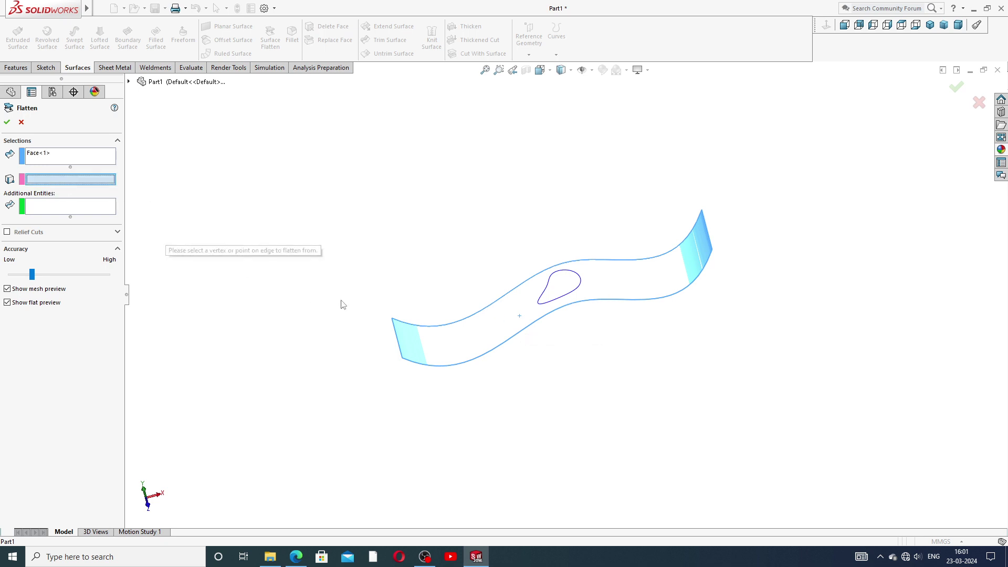
left_click(397, 340)
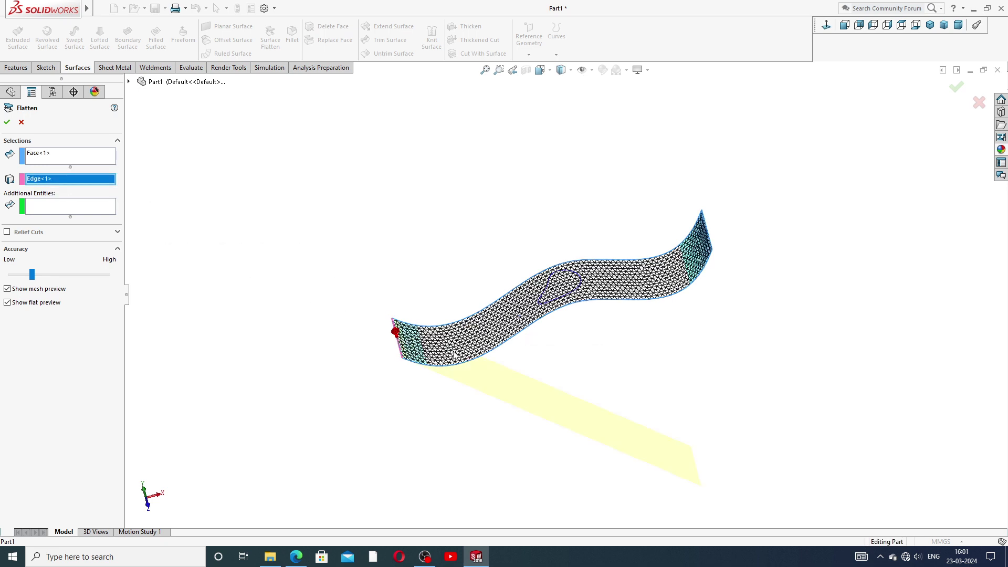
mouse_move(560, 376)
middle_mouse_down()
mouse_move(501, 332)
mouse_move(578, 407)
mouse_move(479, 363)
mouse_move(515, 398)
mouse_move(540, 391)
middle_mouse_up()
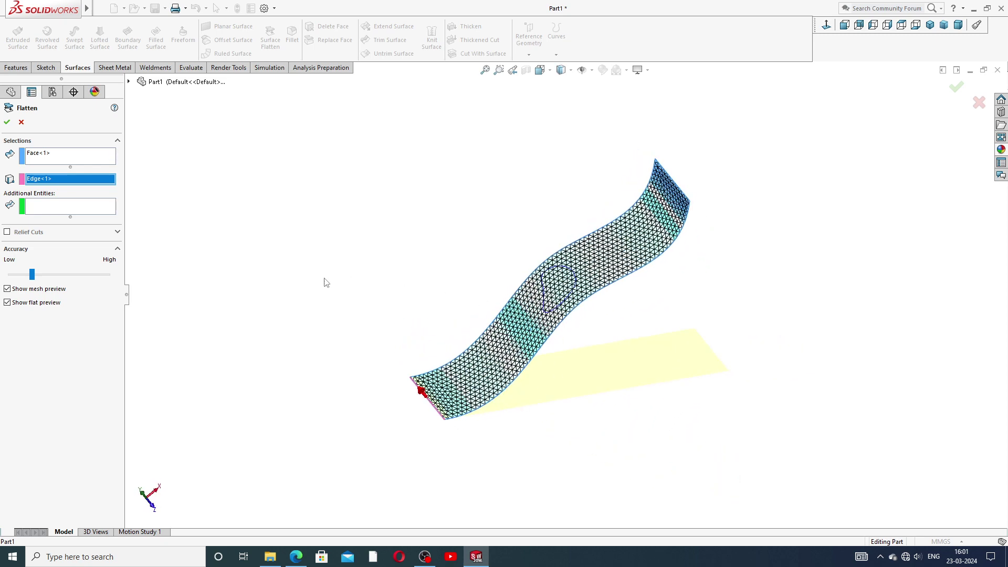
Add the Curve3 teardrop as an extra entity and create Surface-Flatten4.
left_click(76, 207)
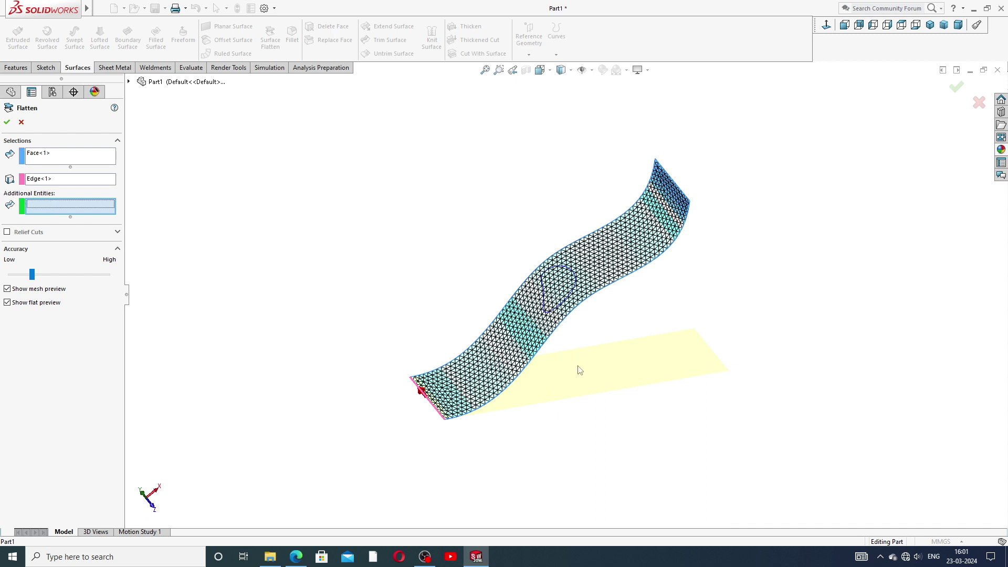
left_click(572, 305)
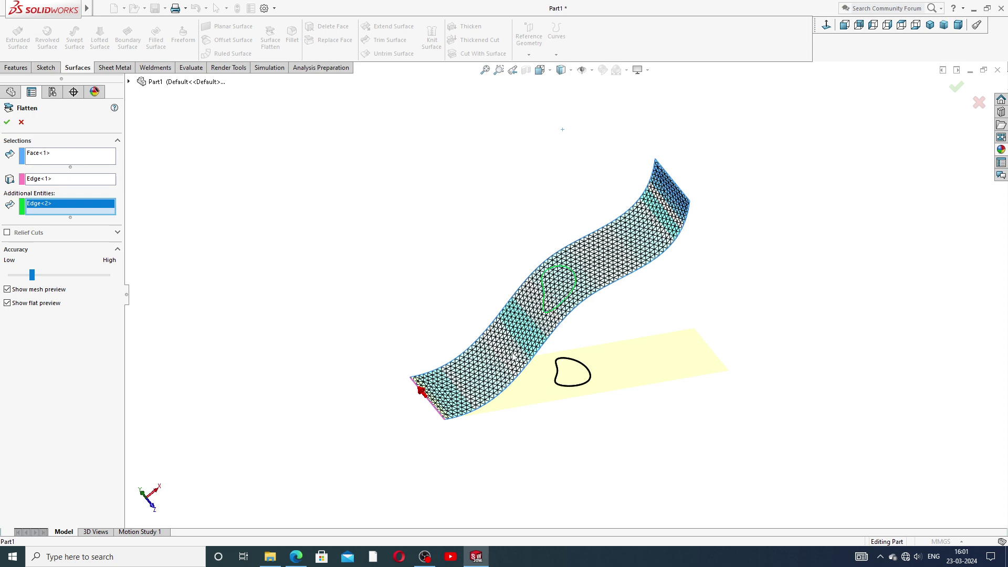
left_click(7, 122)
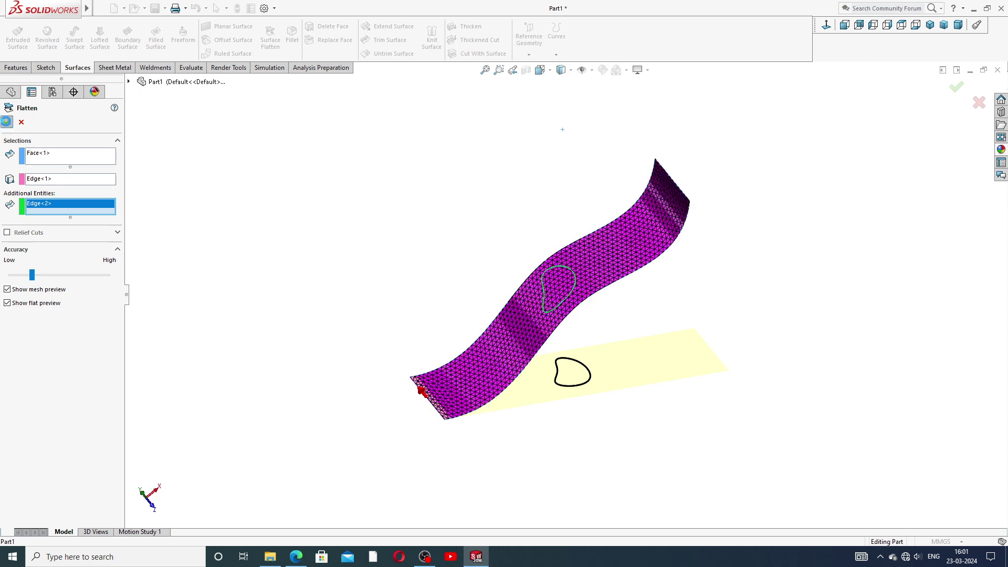
middle_click_drag(585, 370, 604, 393)
left_click(601, 373)
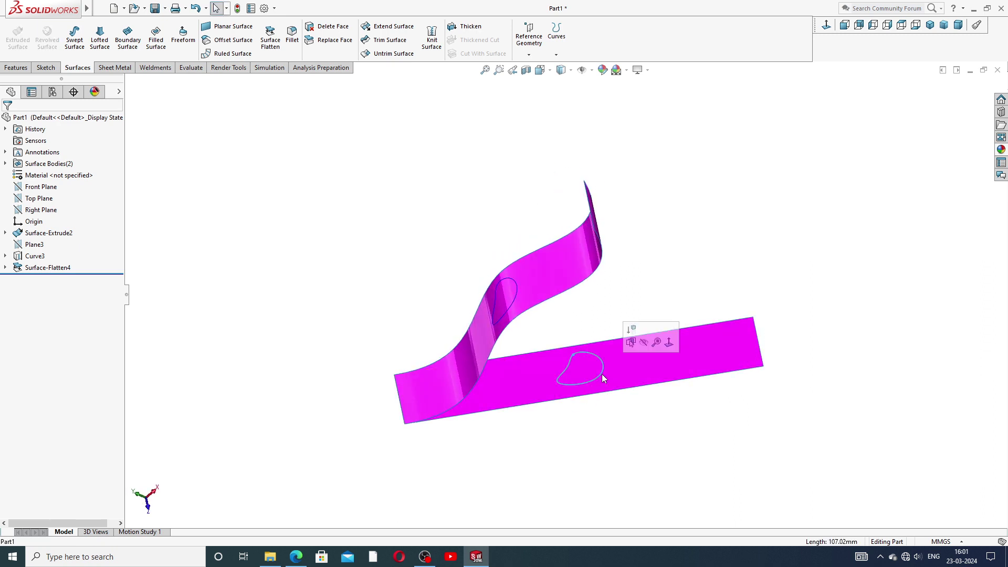
scroll(578, 378, "down", 2)
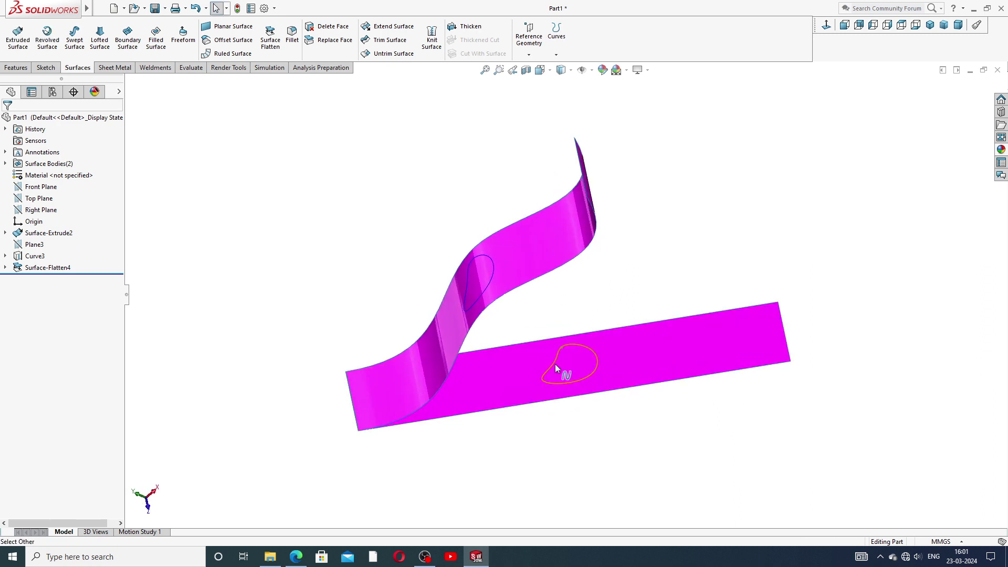
middle_click_drag(585, 324, 602, 339)
scroll(603, 339, "up", 2)
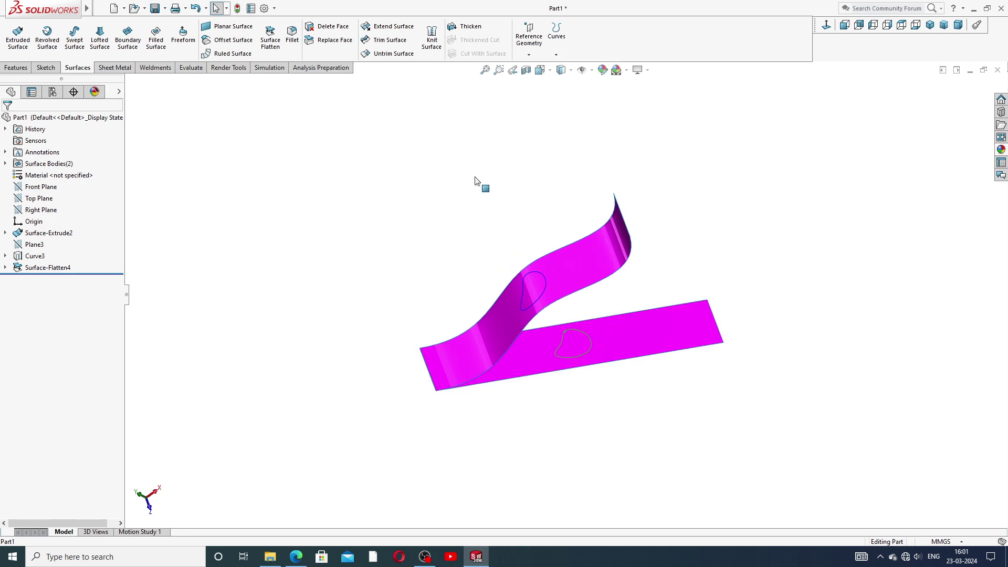
left_click(406, 41)
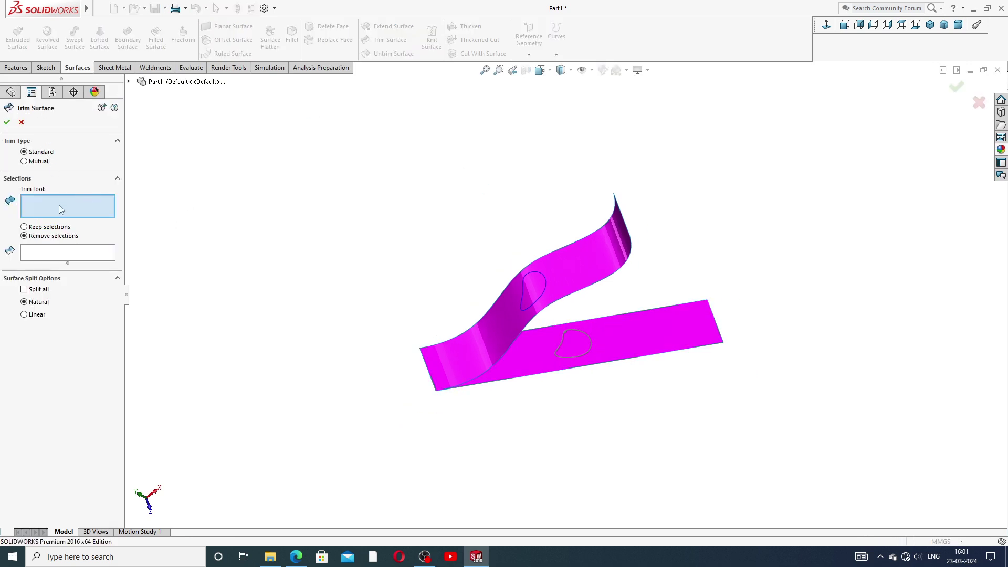
left_click(489, 329)
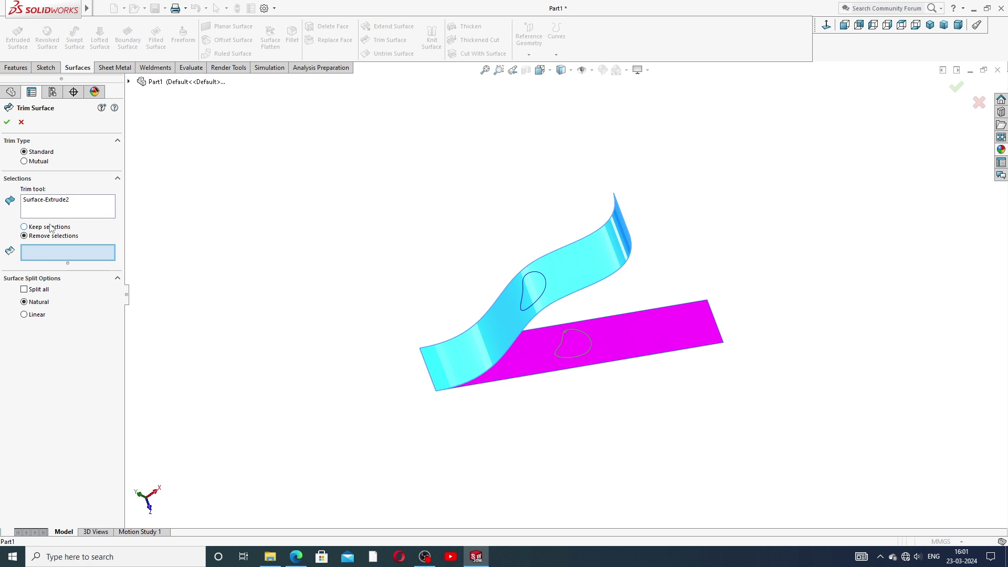
left_click(62, 200)
right_click(62, 200)
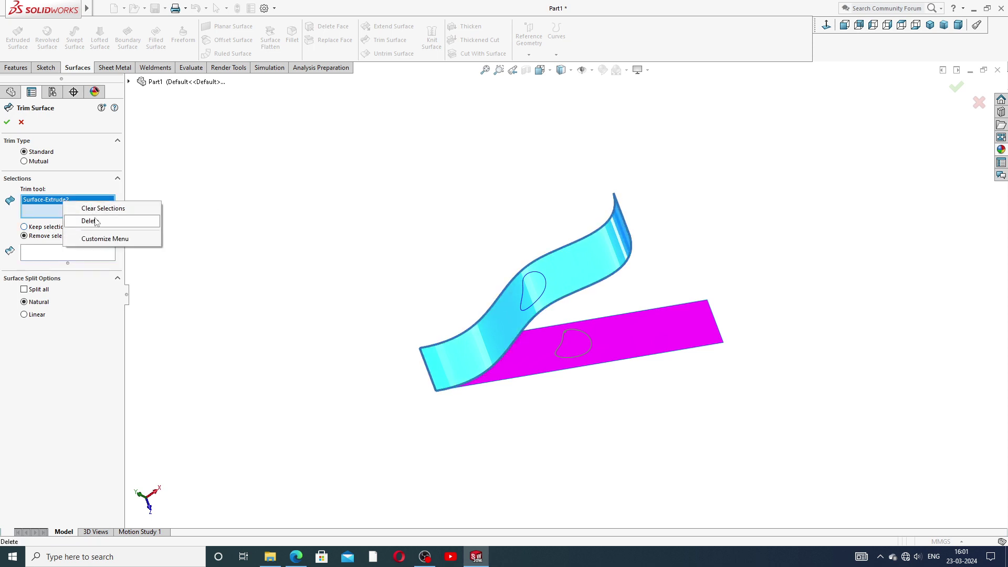
left_click(96, 221)
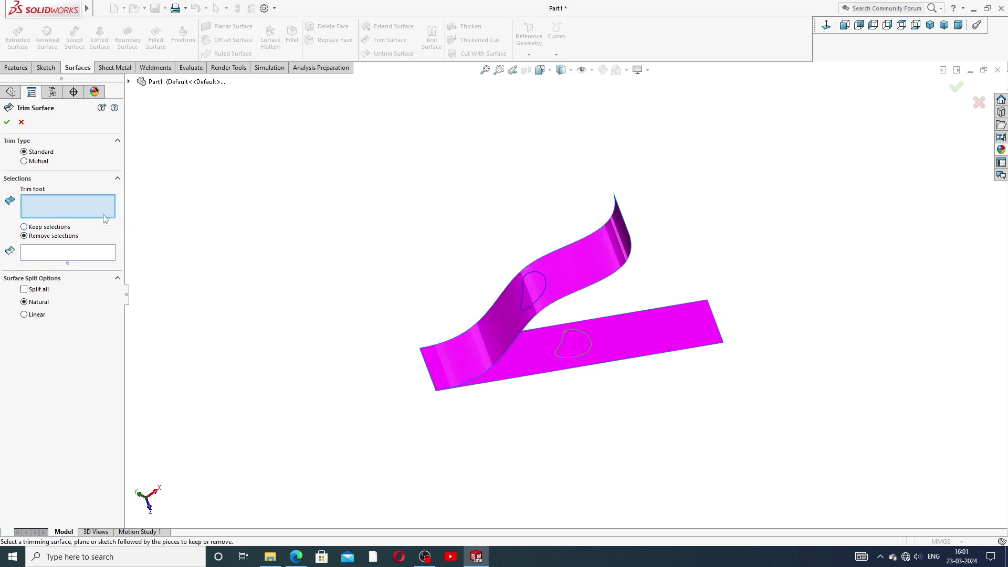
left_click(544, 292)
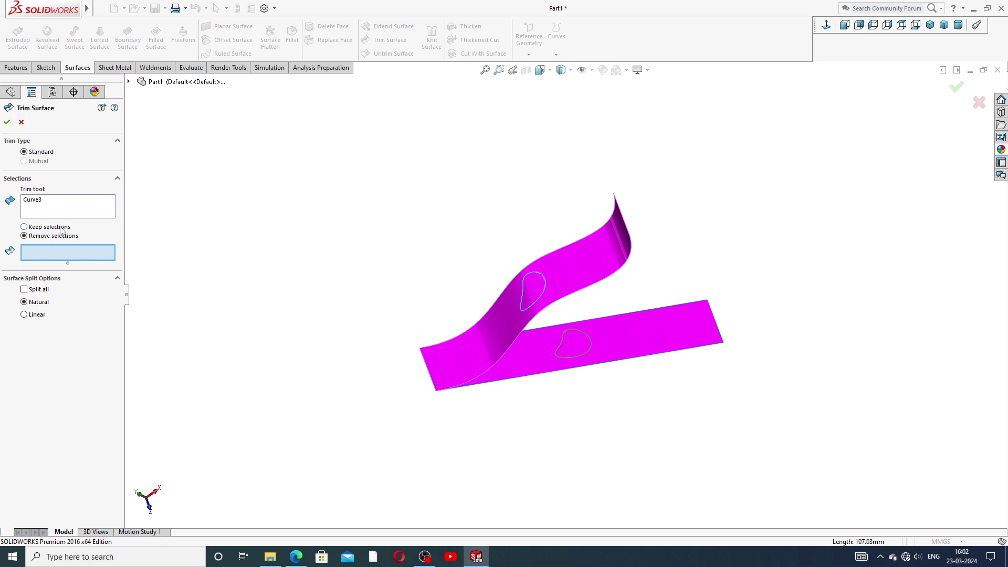
left_click(7, 122)
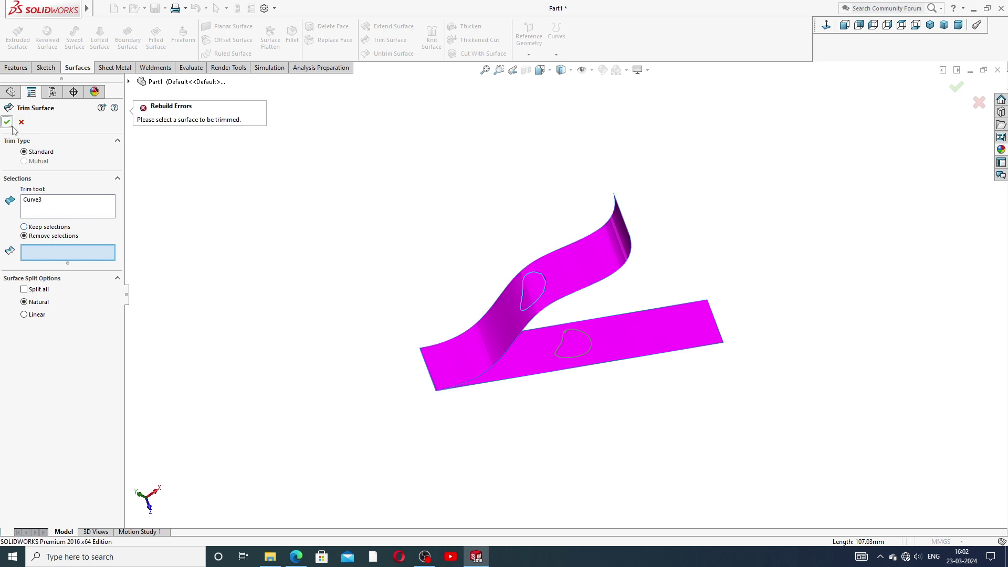
left_click(21, 122)
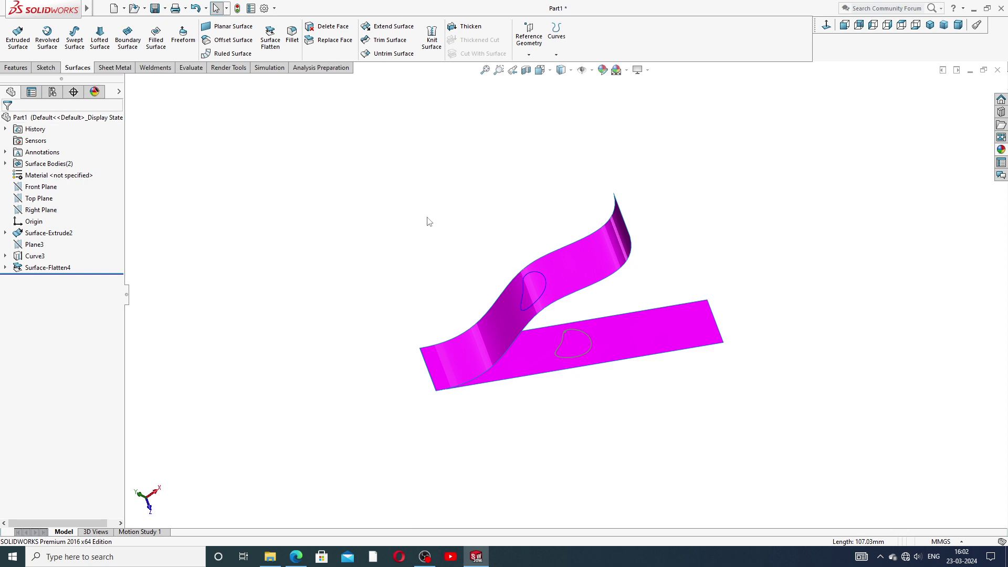
Trim the flat surface with Sketch8, keeping the outer piece, to create Surface-Trim1's teardrop hole.
left_click(389, 40)
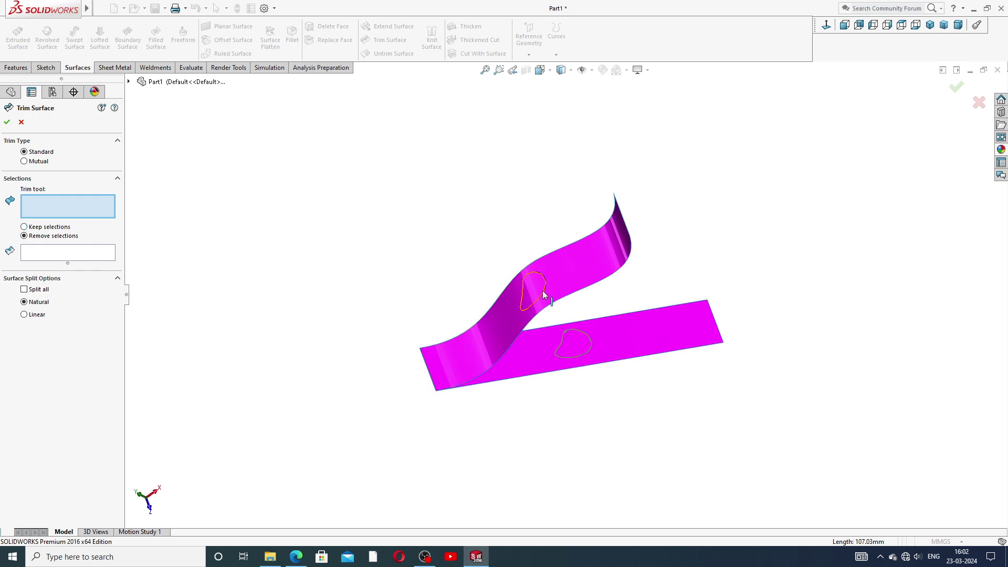
left_click(589, 356)
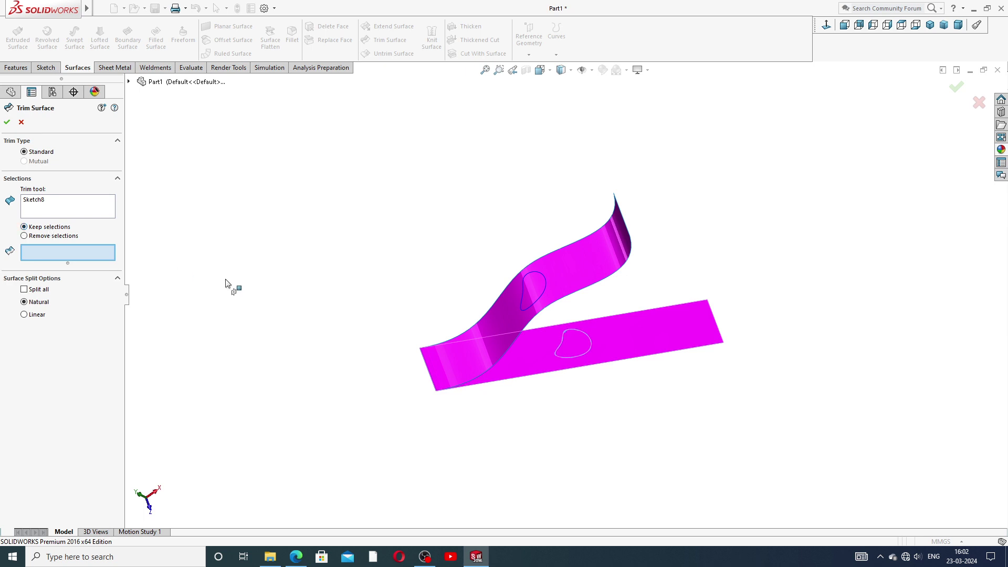
left_click(544, 361)
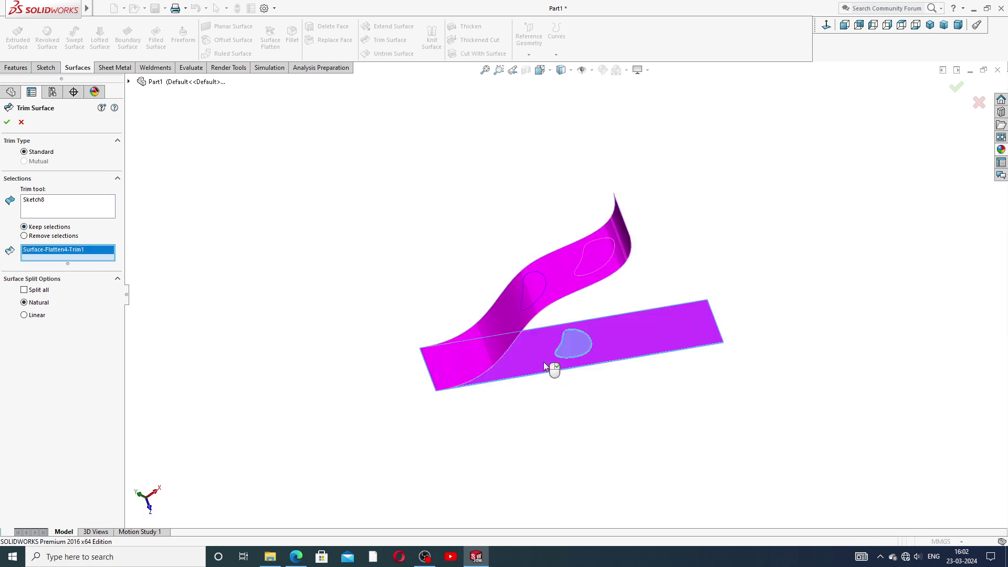
left_click(7, 122)
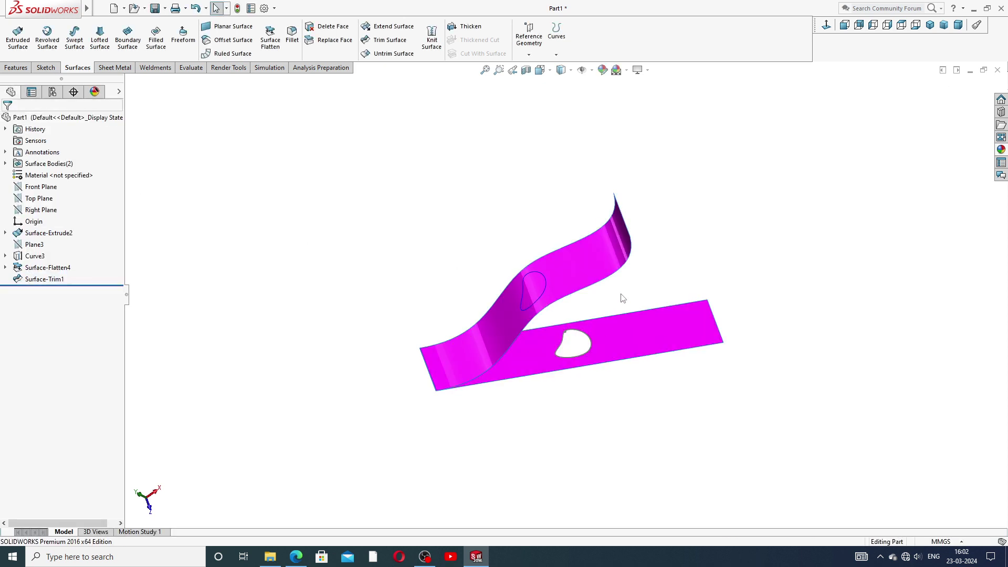
middle_click_drag(620, 305, 614, 306)
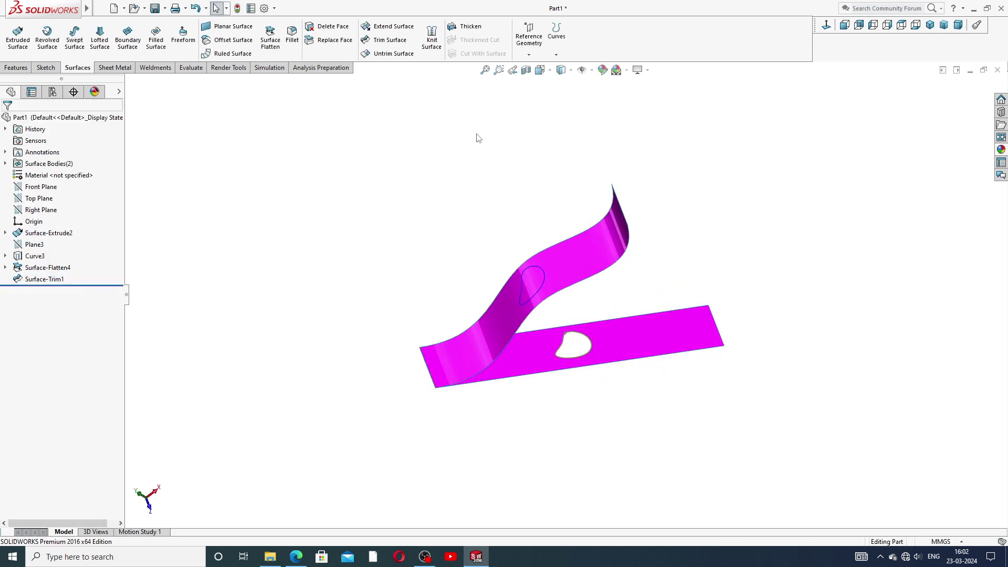
Trim the S-curved surface with Curve3, keeping the outer piece, creating Surface-Trim2's teardrop hole.
left_click(400, 44)
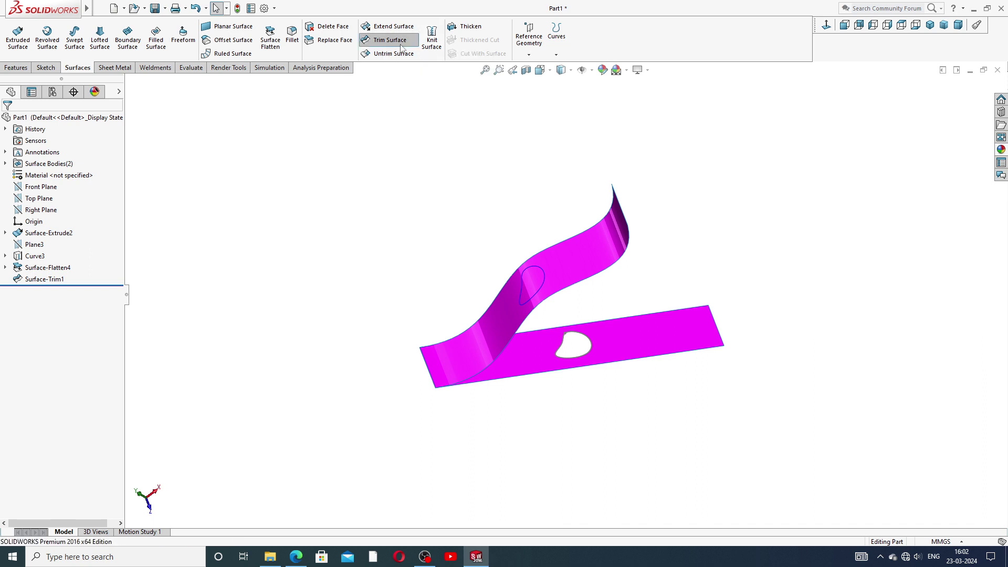
left_click(543, 289)
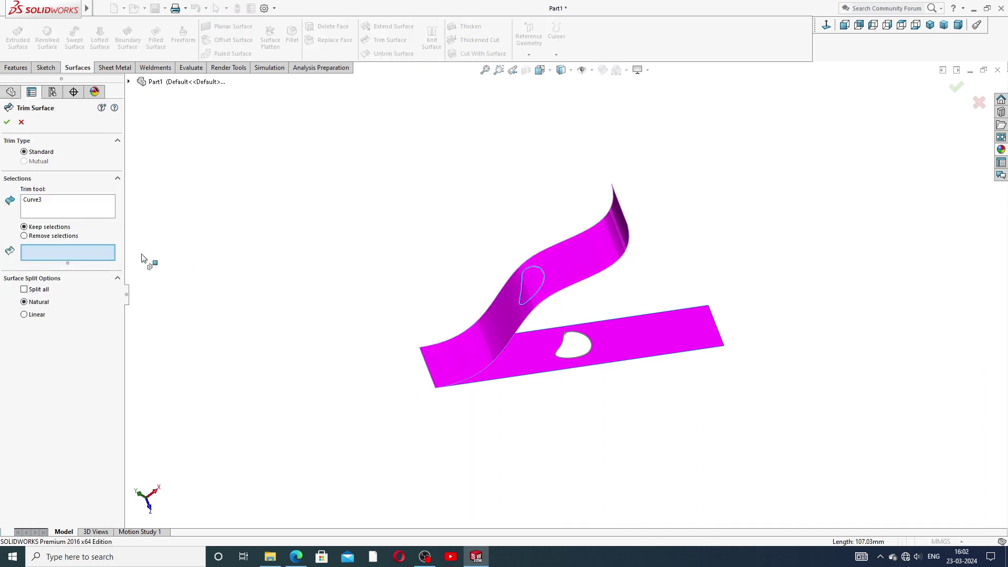
left_click(509, 326)
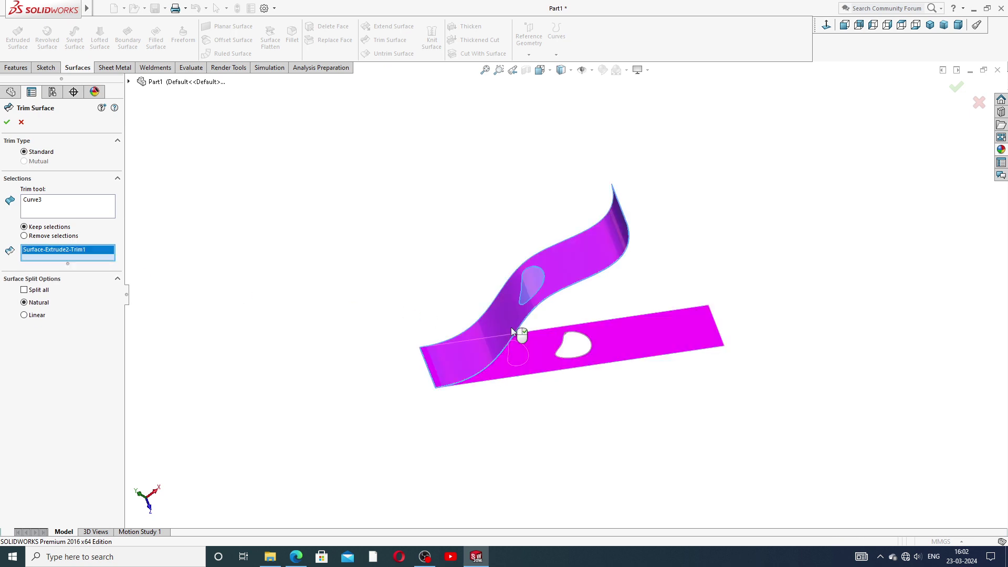
left_click(7, 122)
mouse_move(463, 332)
middle_mouse_down()
mouse_move(531, 367)
mouse_move(419, 329)
mouse_move(539, 313)
mouse_move(520, 366)
mouse_move(505, 345)
middle_mouse_up()
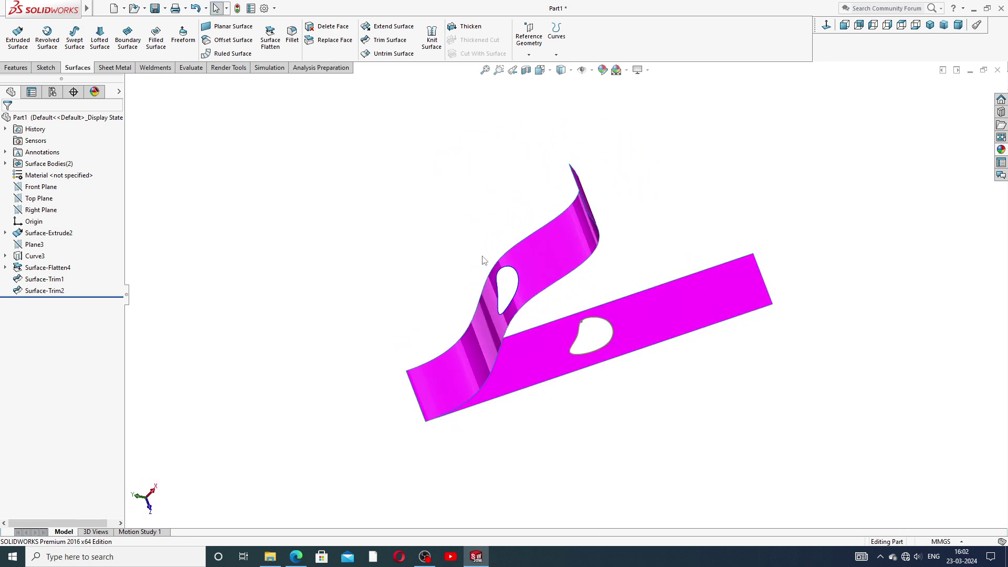
mouse_move(529, 226)
middle_mouse_down()
mouse_move(562, 157)
mouse_move(605, 286)
middle_mouse_up()
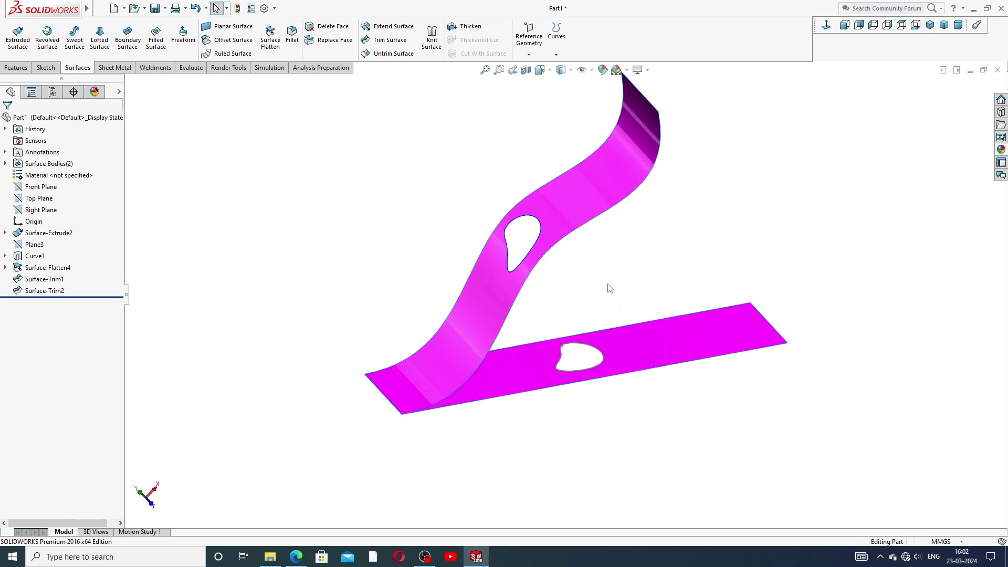
scroll(587, 321, "up", 1)
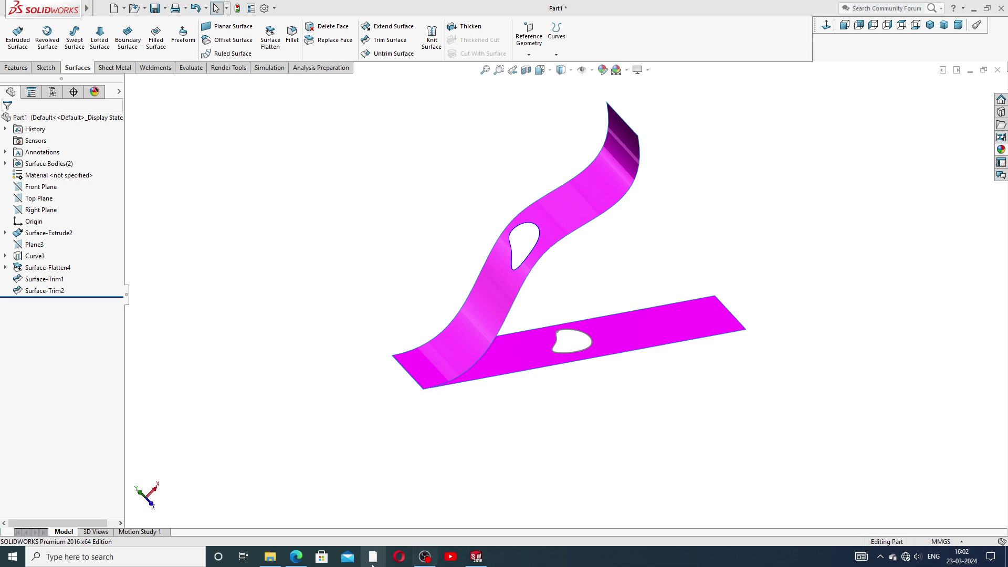
left_click(296, 555)
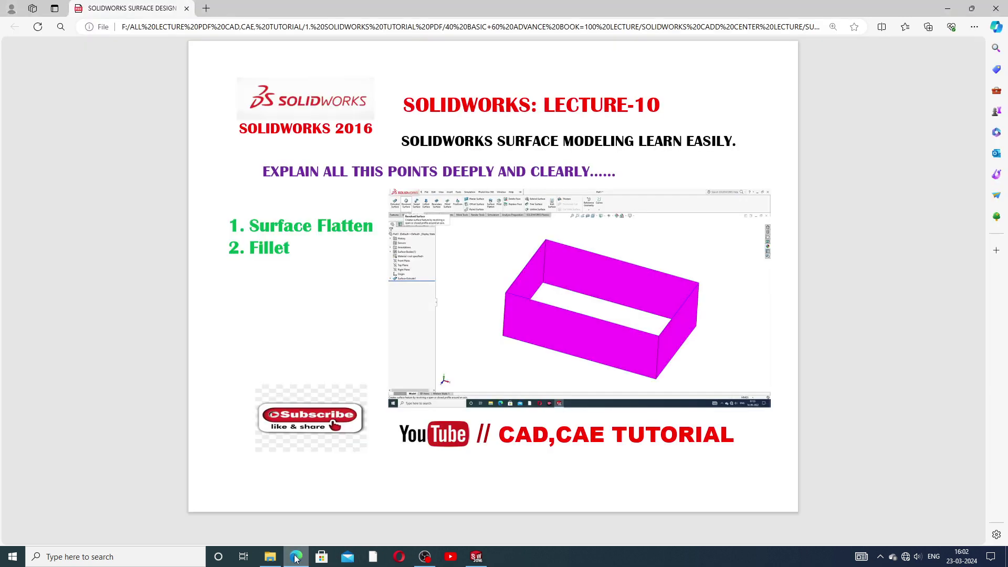
left_click(296, 558)
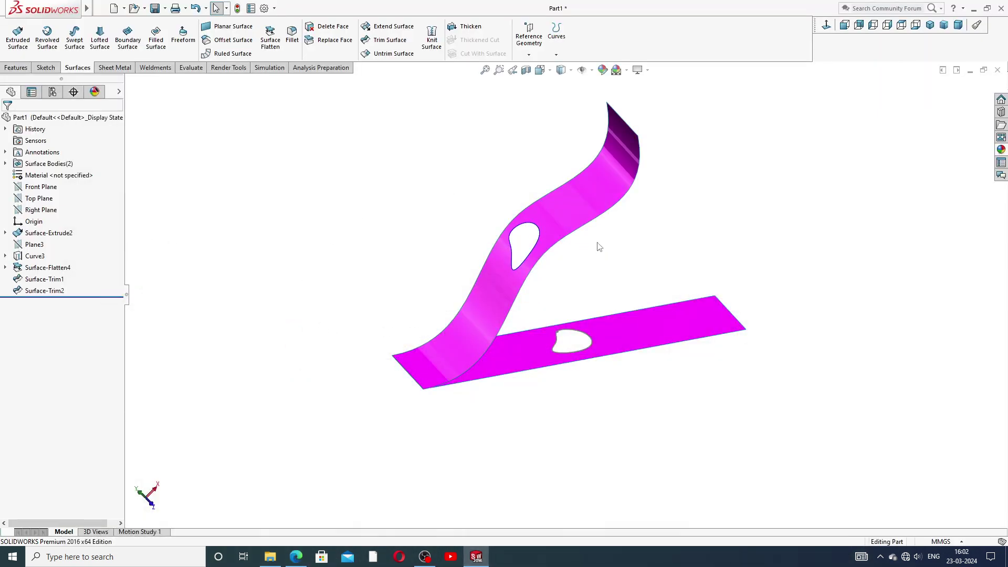
scroll(609, 251, "up", 3)
scroll(613, 248, "down", 2)
scroll(612, 243, "down", 2)
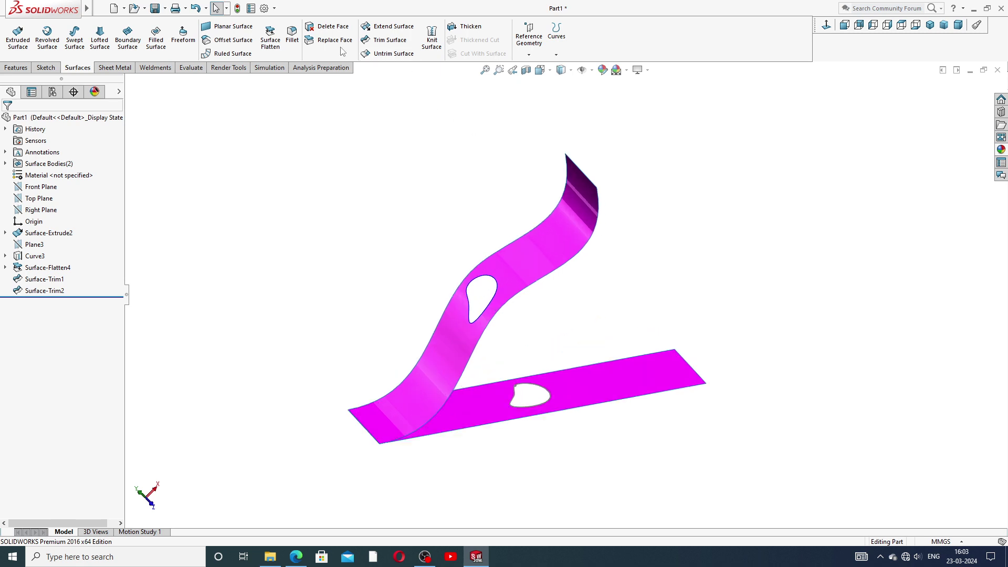